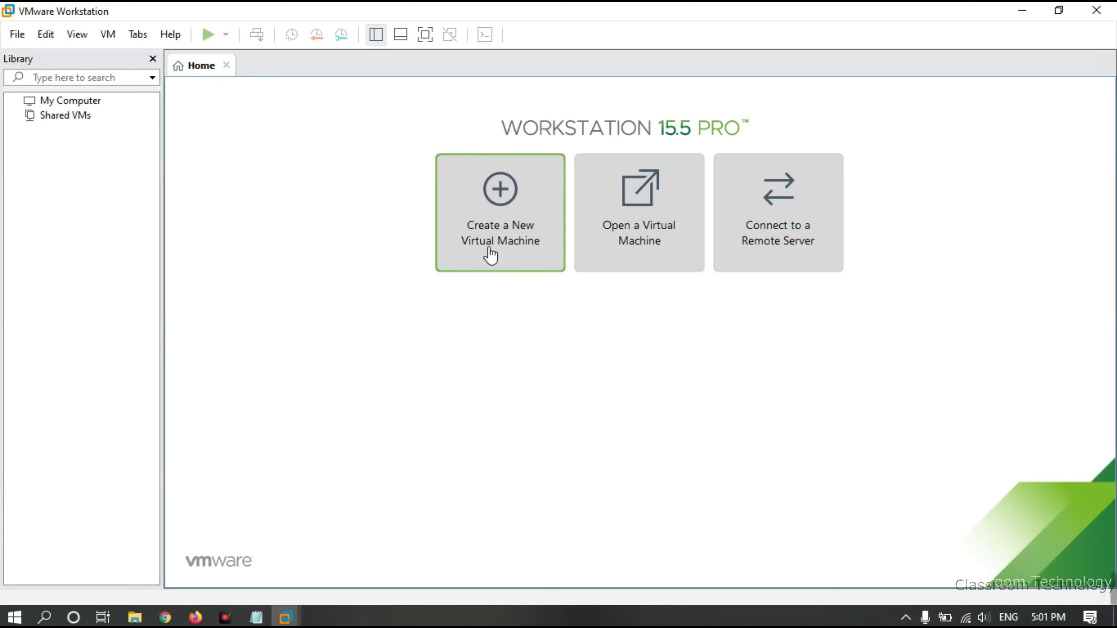
Start a Typical new virtual machine wizard, choosing to install the operating system later
click(503, 240)
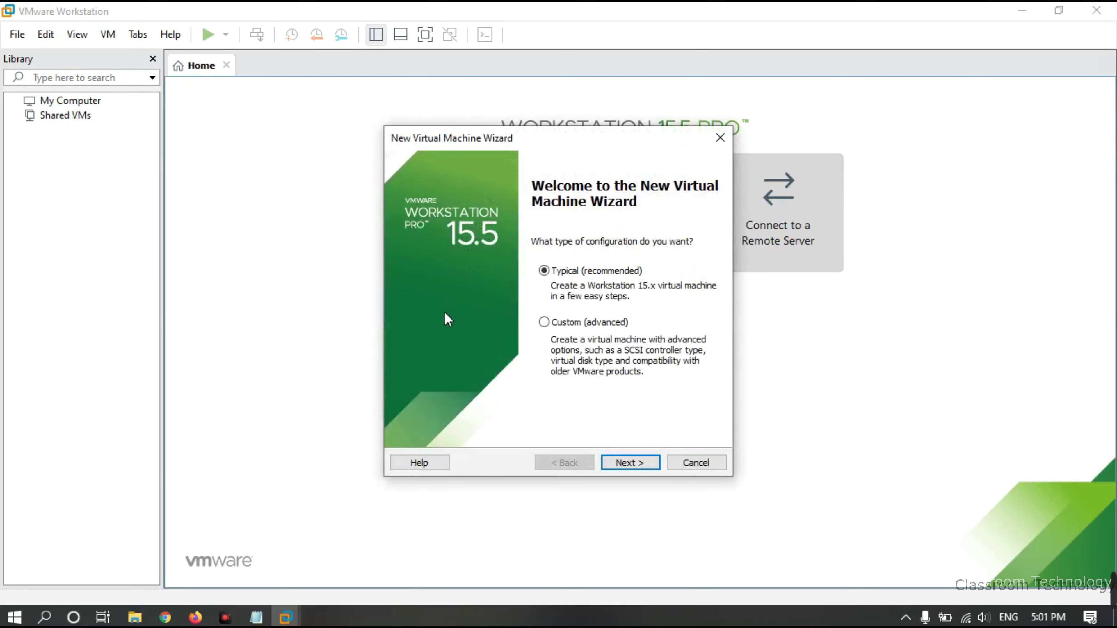
click(644, 469)
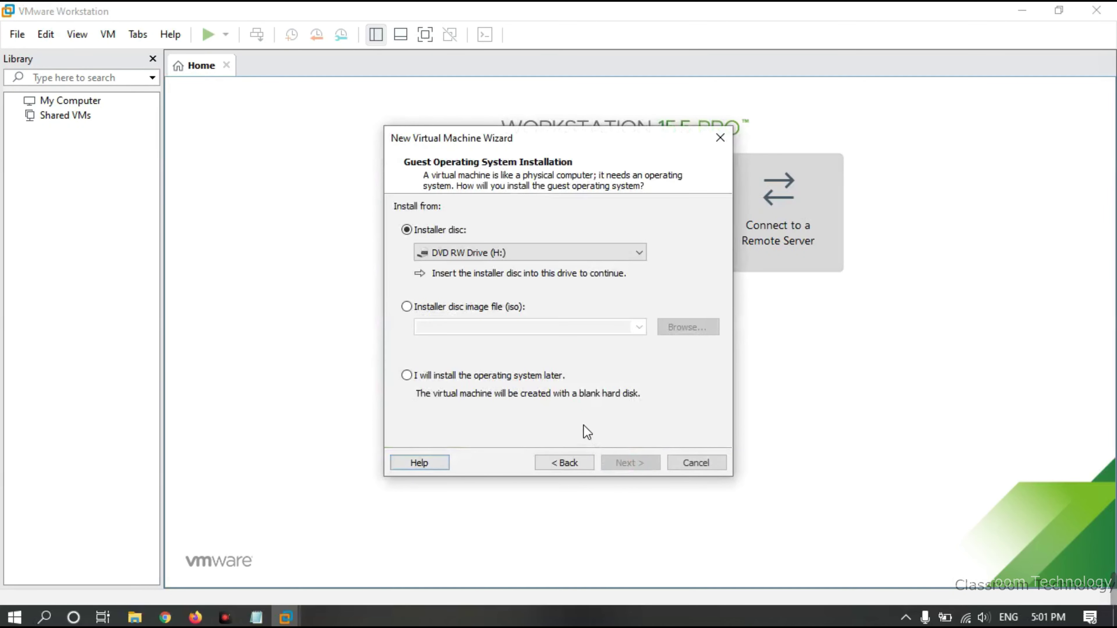
click(406, 375)
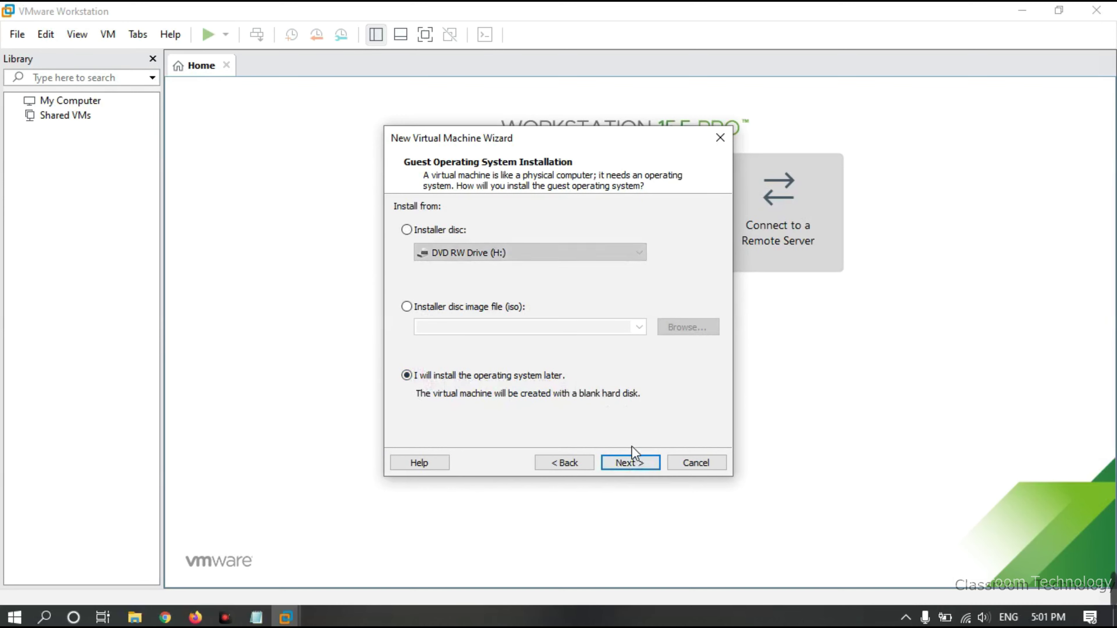
click(629, 462)
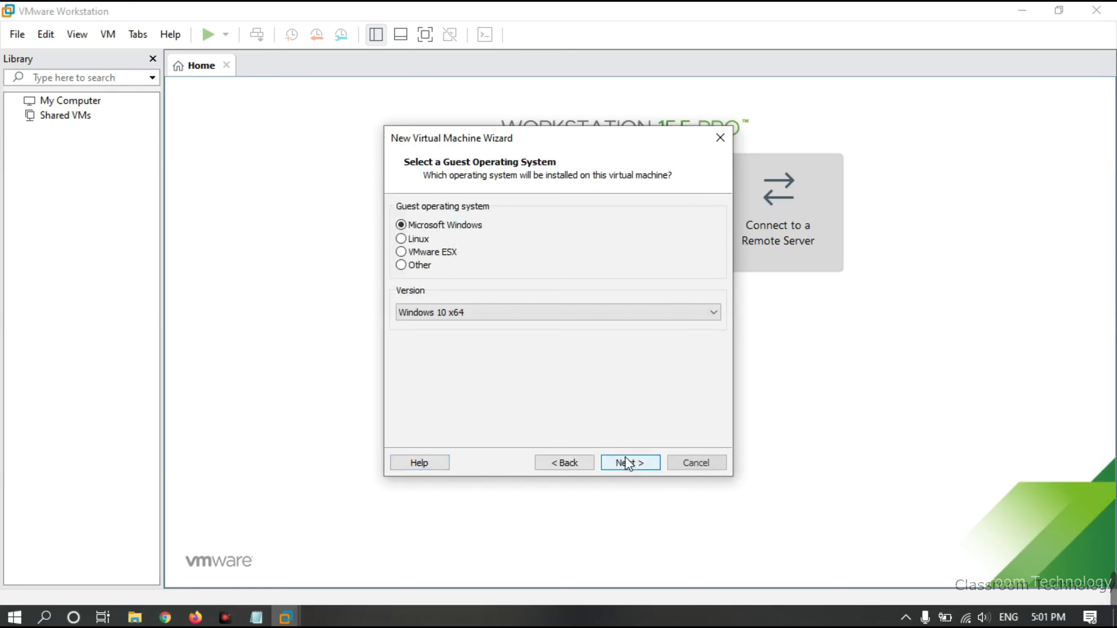
Choose Linux with version Red Hat Enterprise Linux 8 64-bit as the guest OS
click(405, 239)
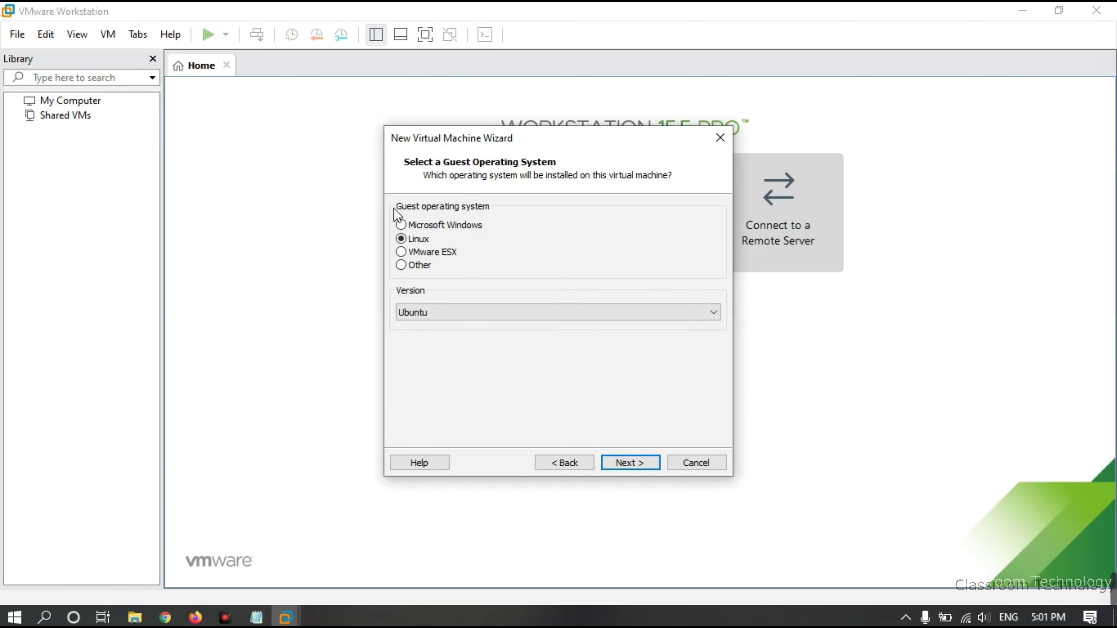
click(484, 314)
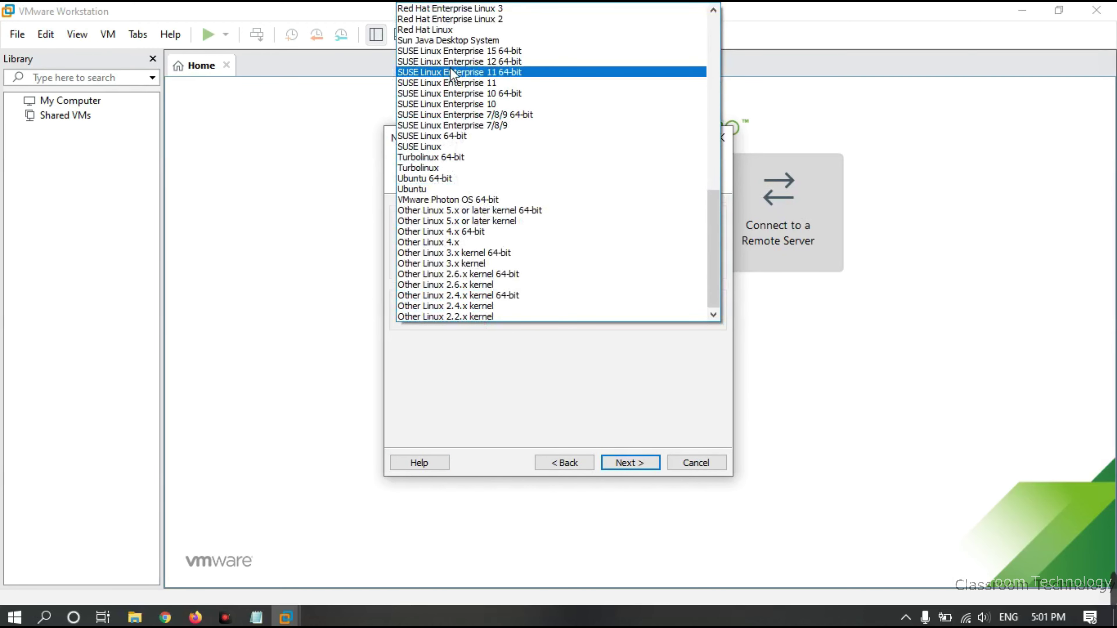
scroll(466, 156, up, 2)
scroll(465, 156, up, 5)
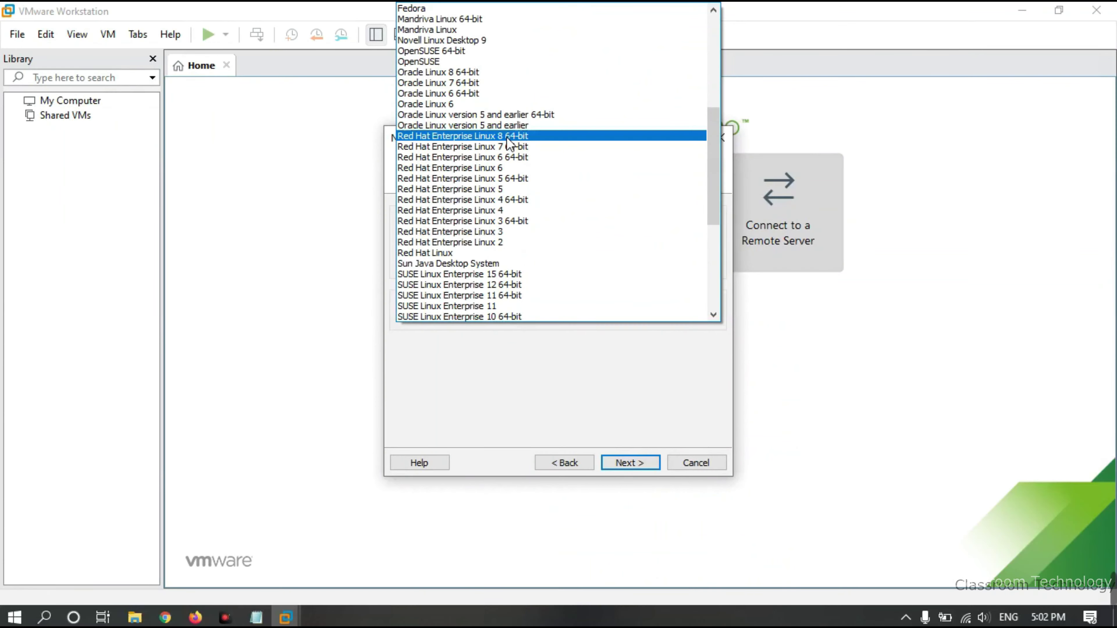
click(753, 274)
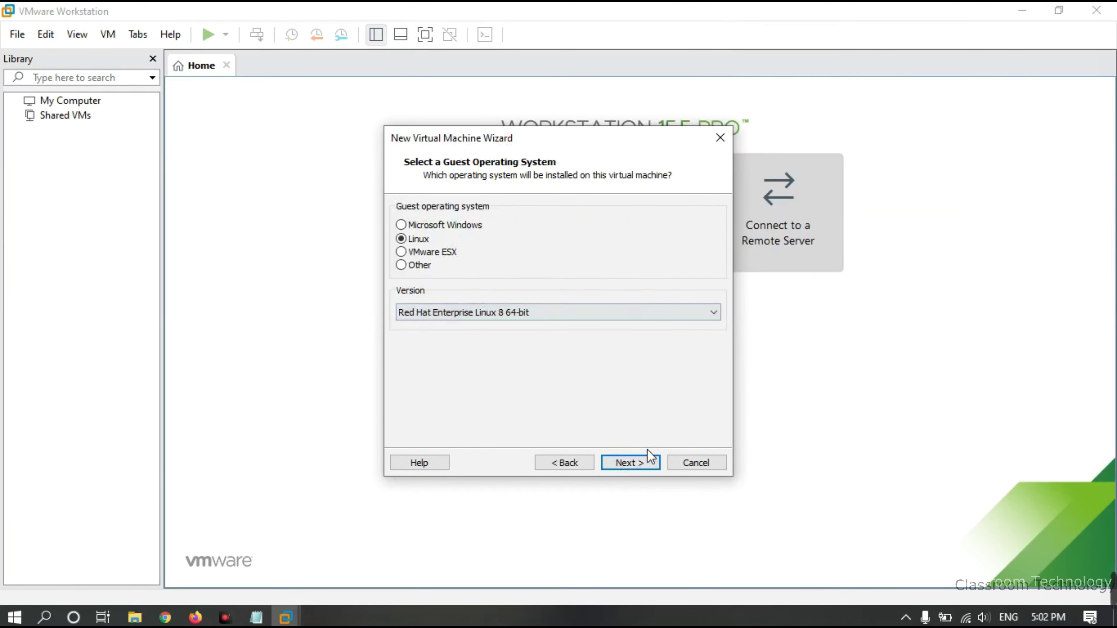
Rename the virtual machine to 'Red Hat Enterprise Linux' by removing the version suffix
click(630, 462)
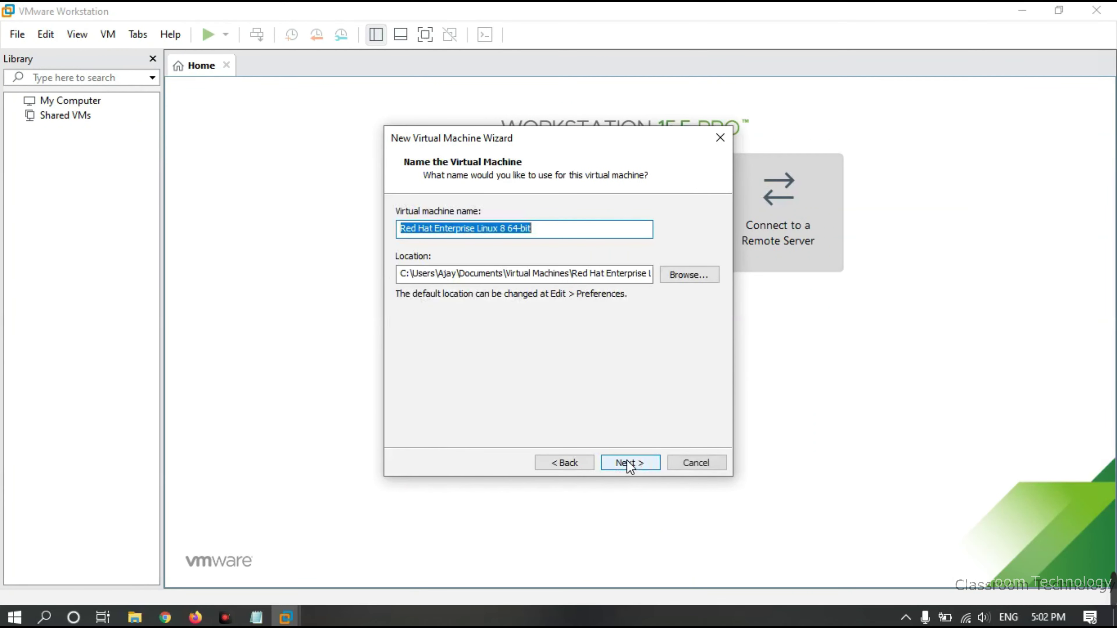
click(573, 240)
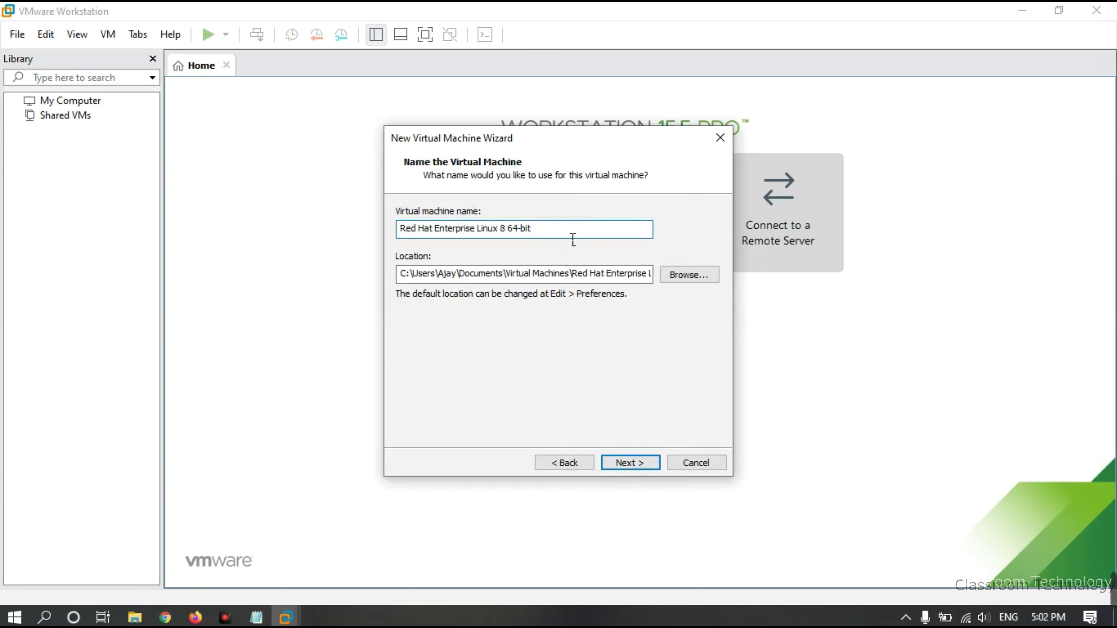
key(ctrl+a)
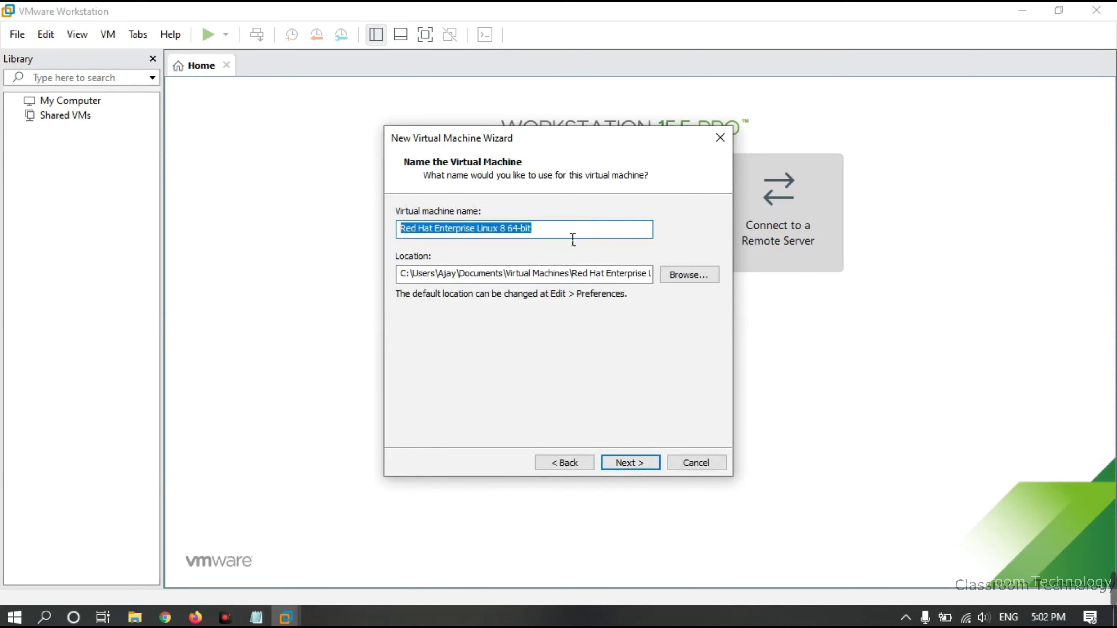
click(573, 240)
key(BackSpace)
key(BackSpace)
key(BackSpace)
key(BackSpace)
key(BackSpace)
key(BackSpace)
key(BackSpace)
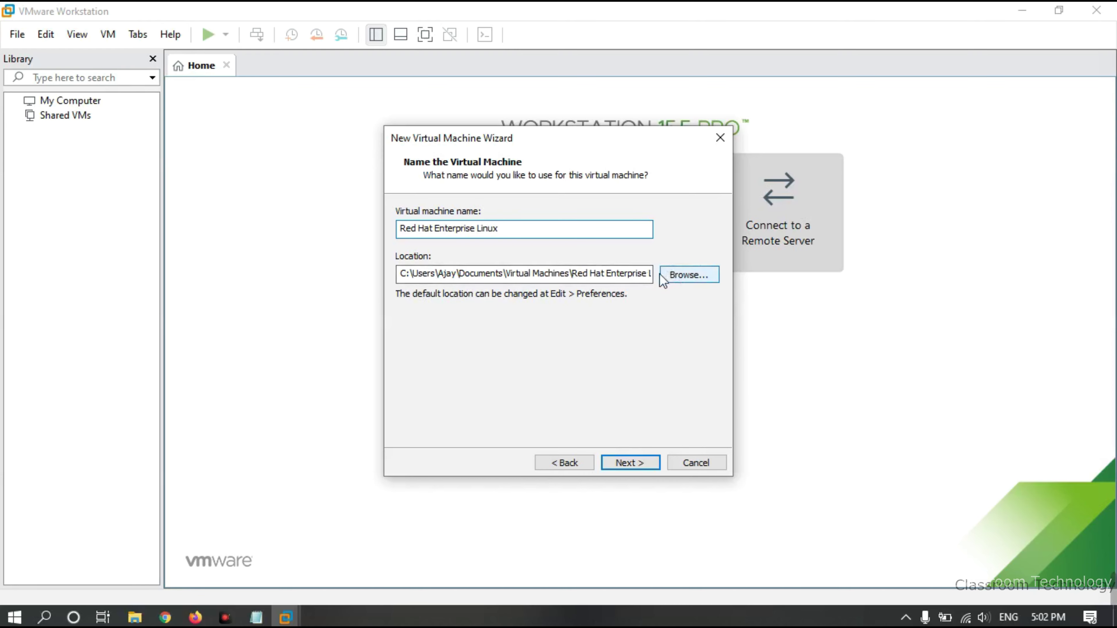
Set the maximum disk size to 30 GB, stored as a single file
click(627, 462)
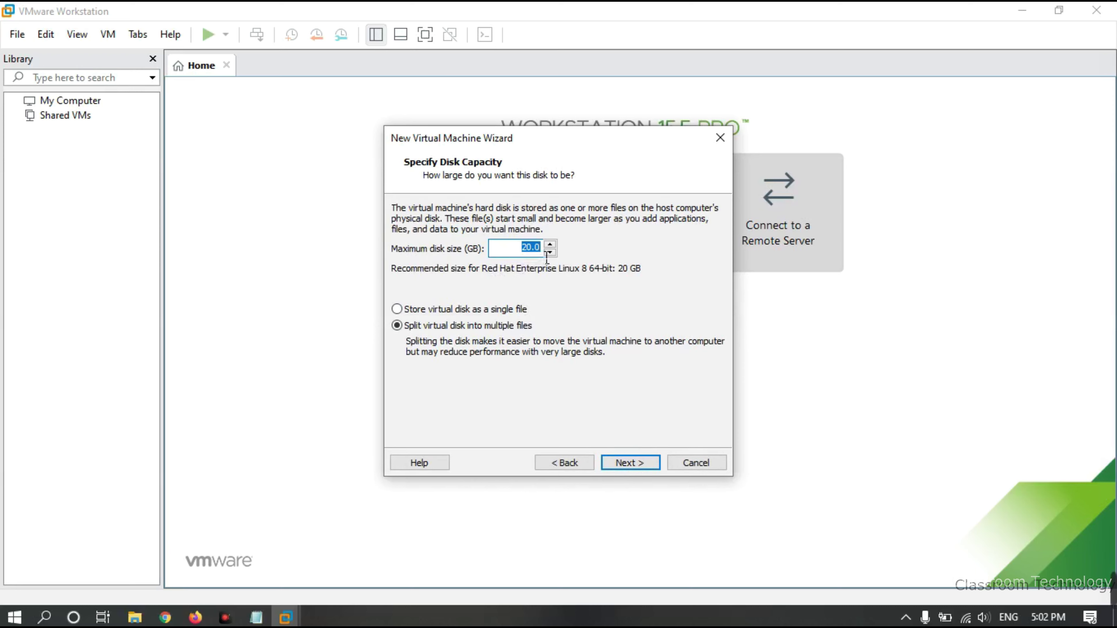
double_click(549, 244)
double_click(550, 244)
double_click(550, 244)
double_click(549, 244)
double_click(550, 244)
click(579, 257)
click(398, 310)
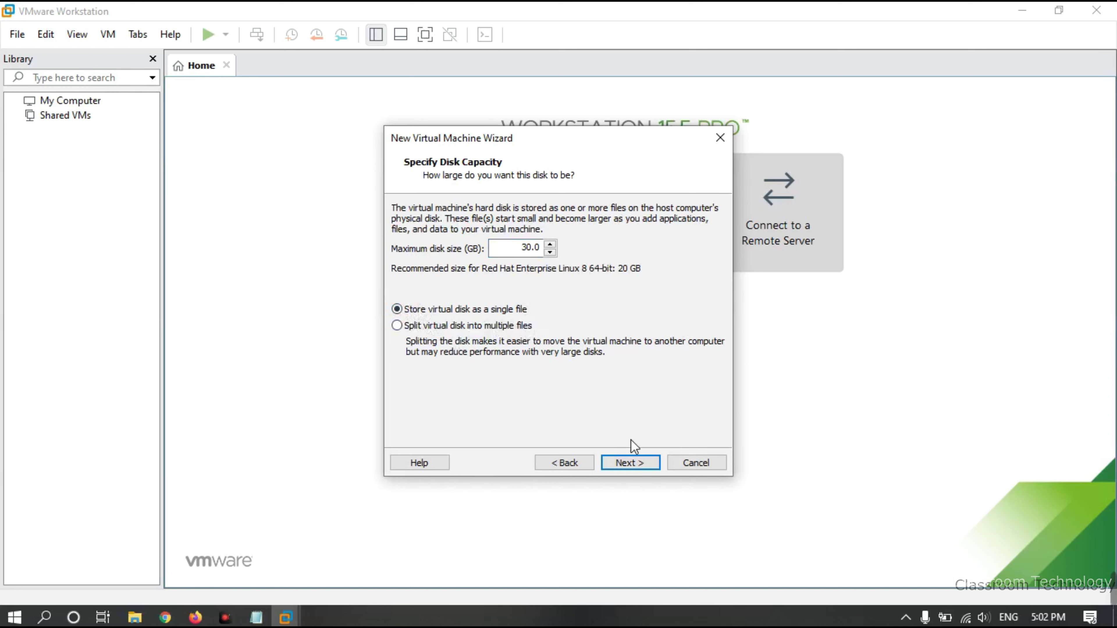
Review the settings summary and finish creating the virtual machine
click(628, 464)
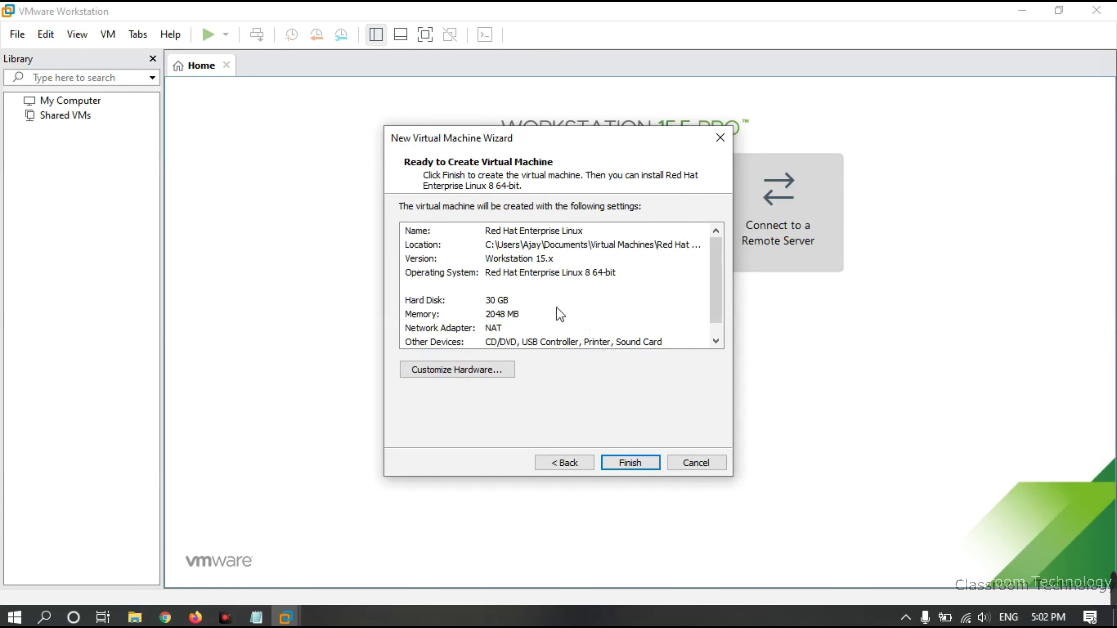
scroll(465, 285, down, 1)
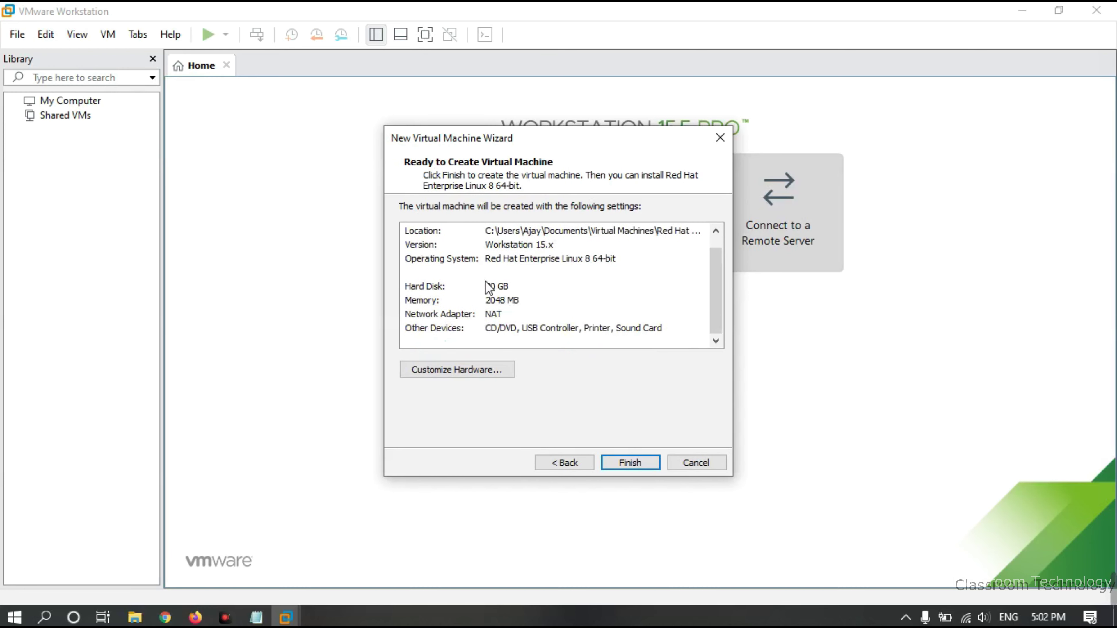
click(631, 463)
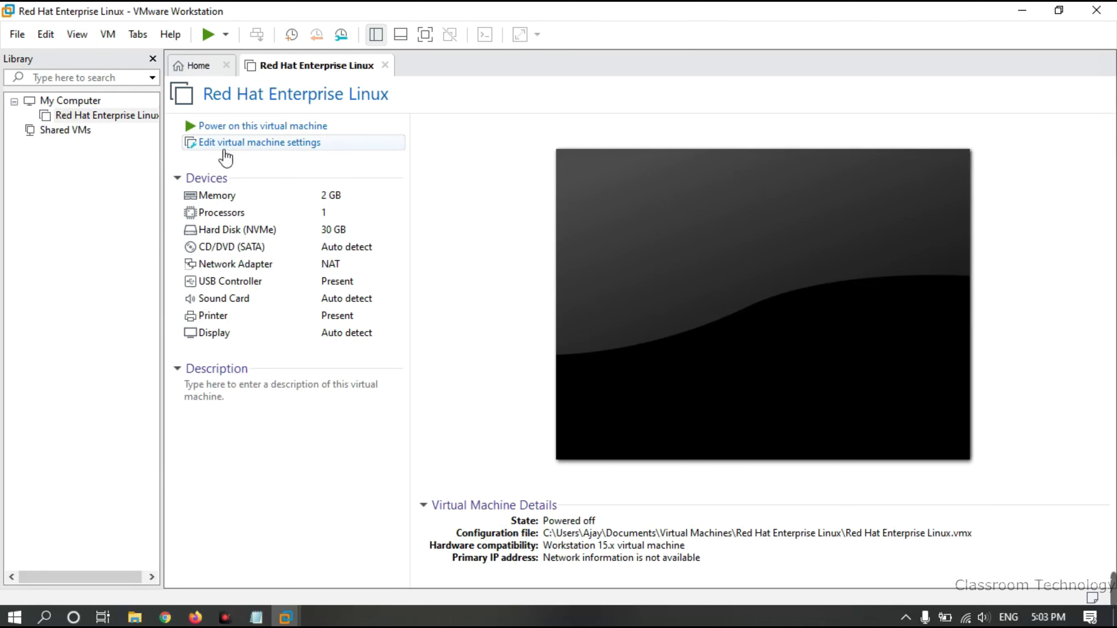
Open the virtual machine settings and nudge the memory amount down, then back up
click(256, 151)
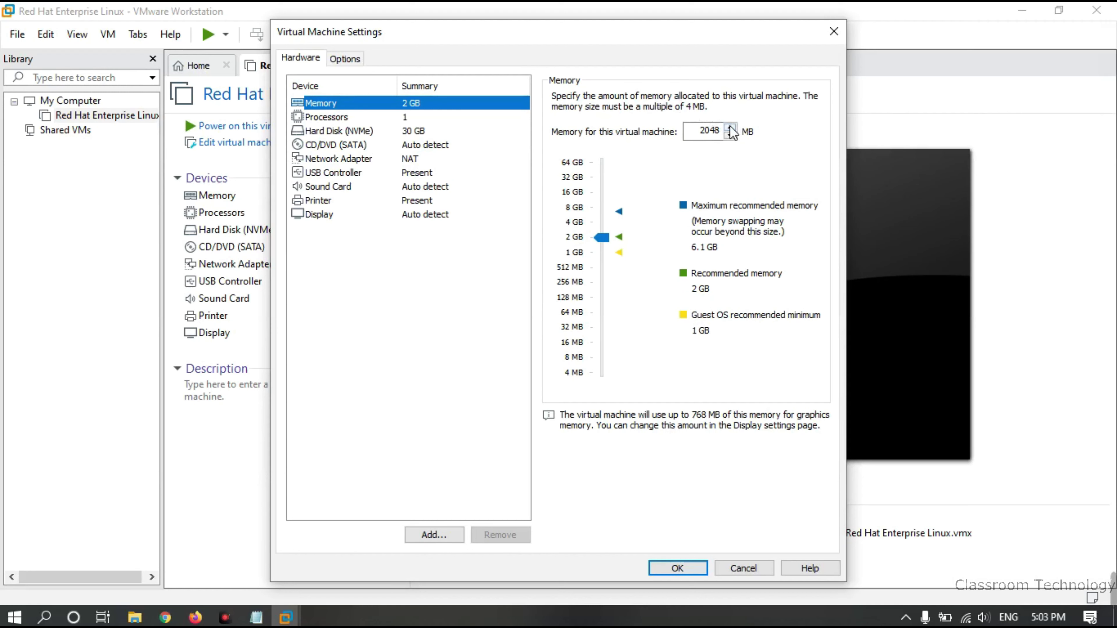
click(731, 135)
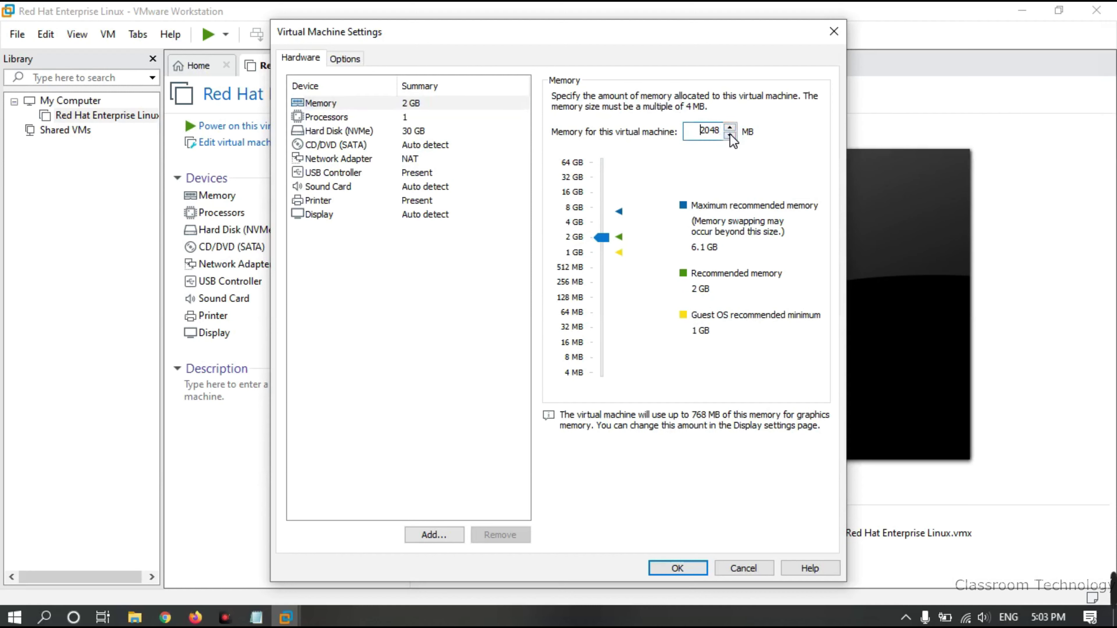
click(732, 135)
click(731, 127)
click(730, 127)
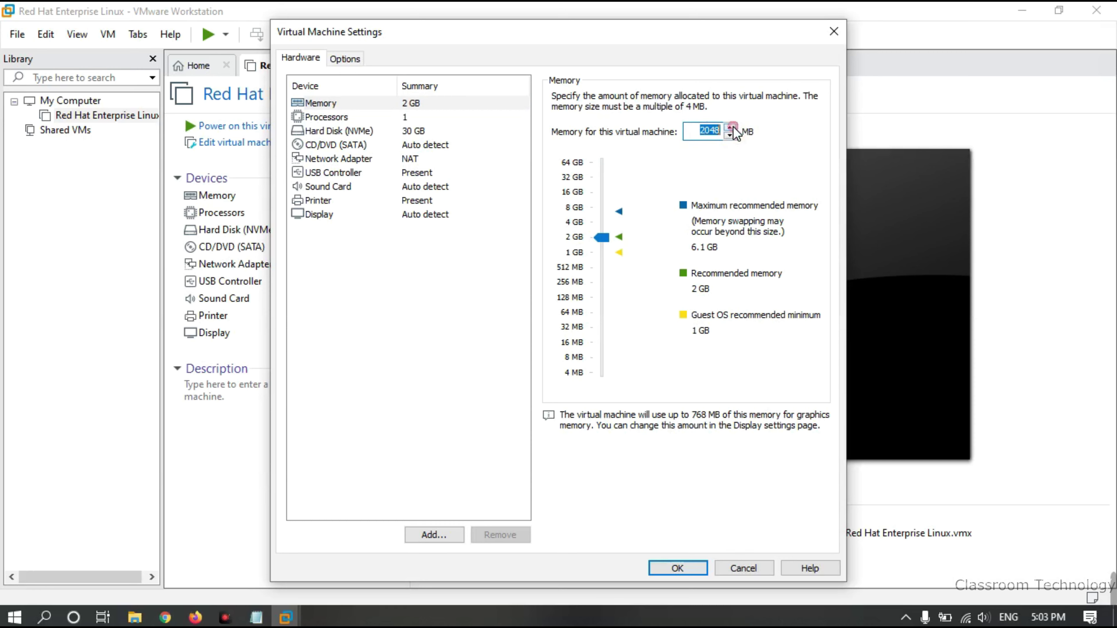
click(730, 127)
click(730, 127)
Set the number of processors to 4, then view the hard disk settings
click(413, 117)
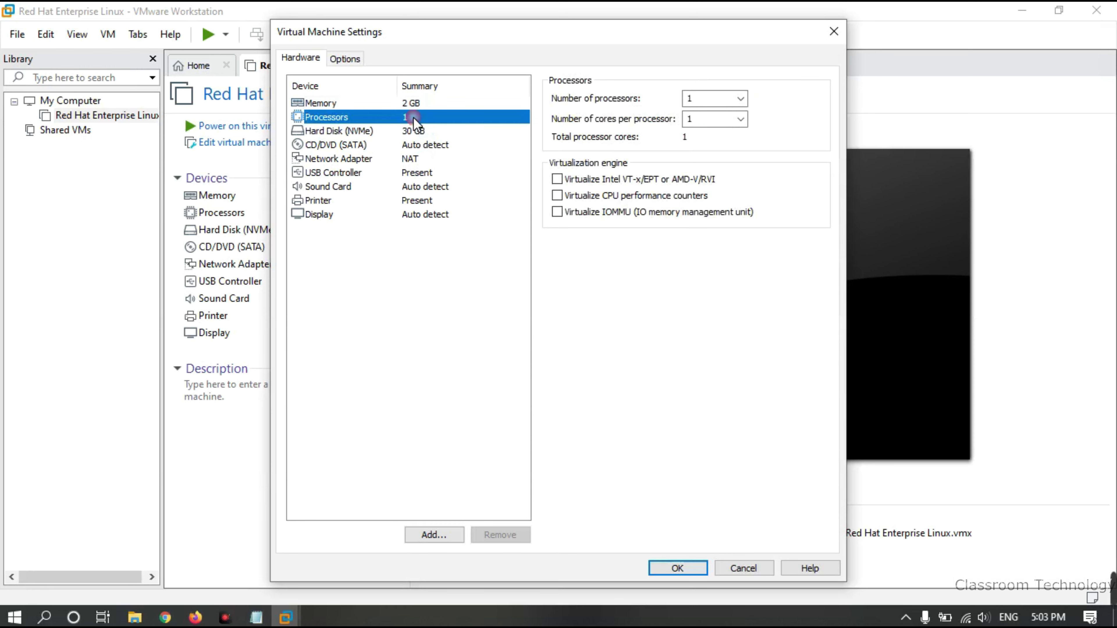
click(733, 99)
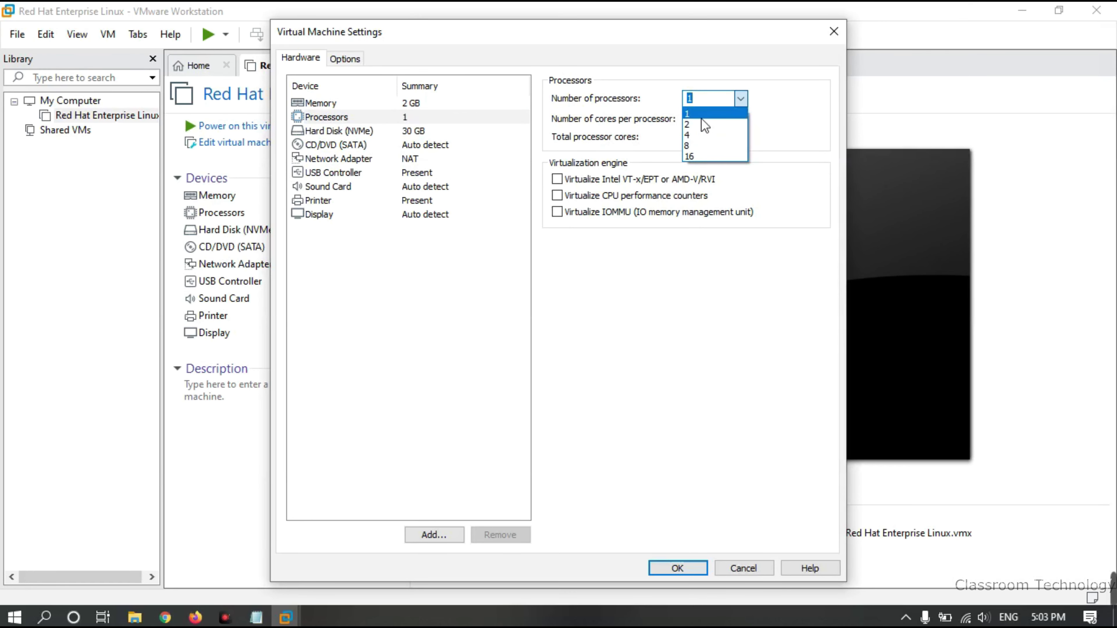
click(699, 133)
click(742, 100)
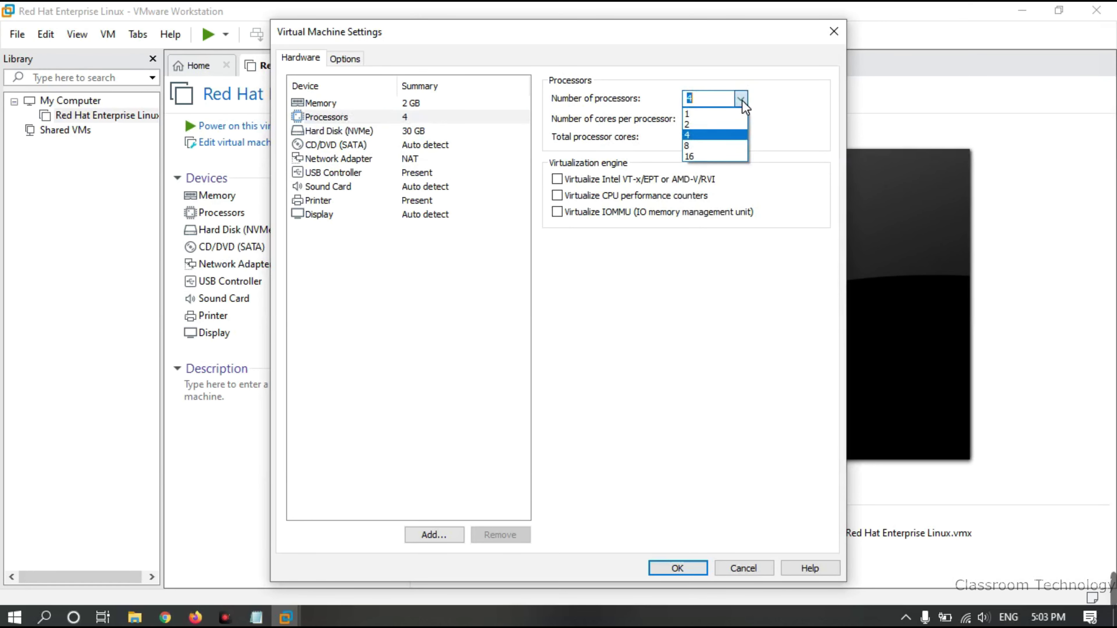
click(700, 136)
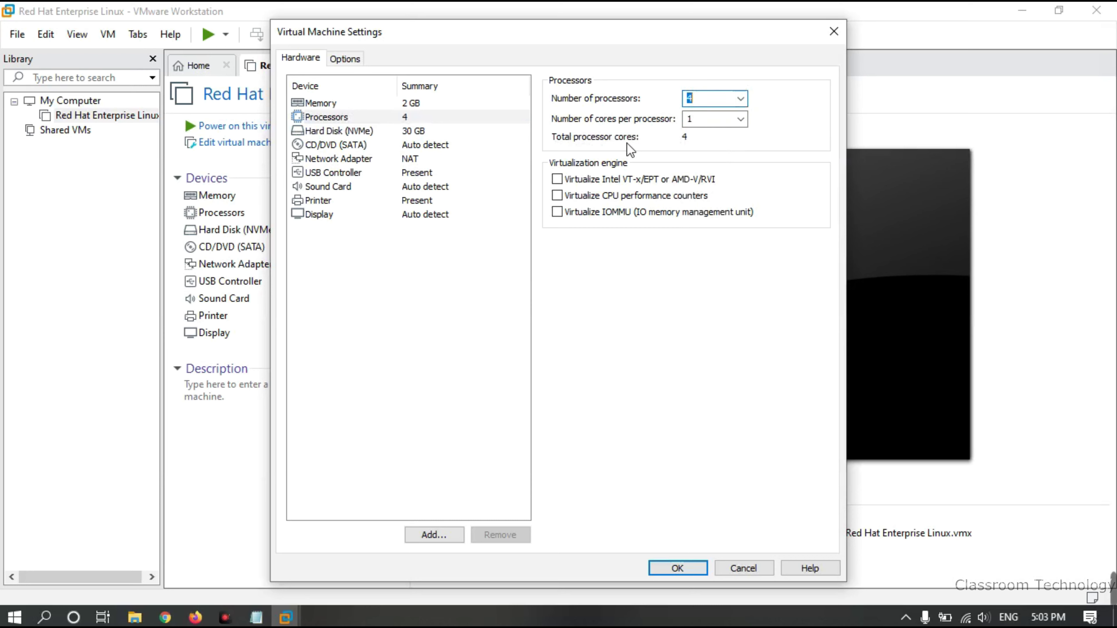
click(335, 132)
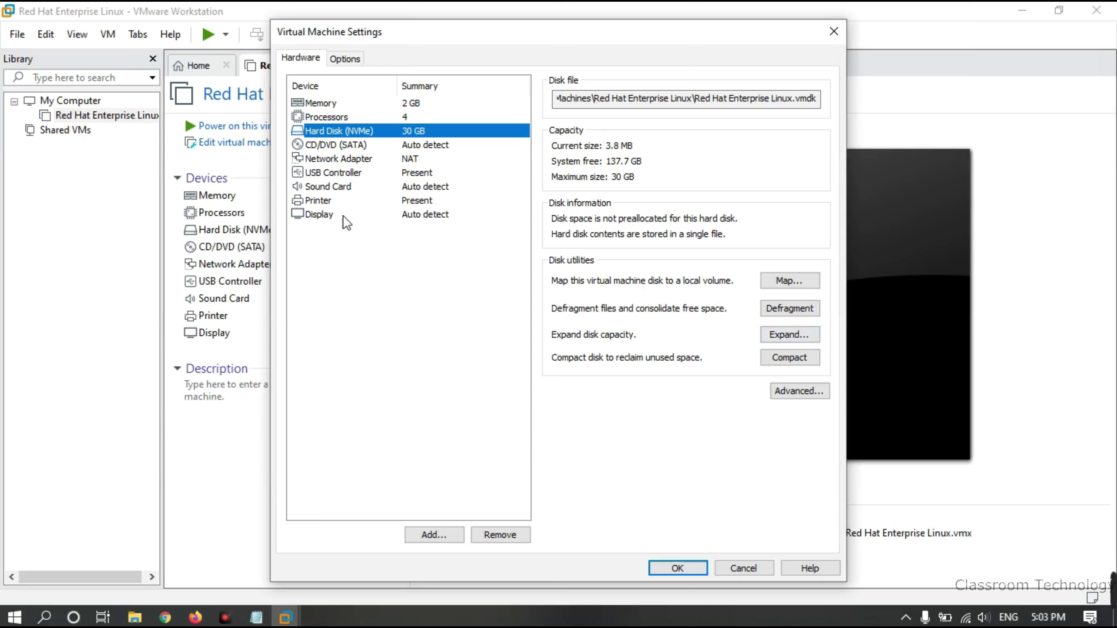
Point the CD/DVD drive at the rhel-8.2-x86_64-dvd ISO in the Desktop's rhel8 new folder
click(345, 146)
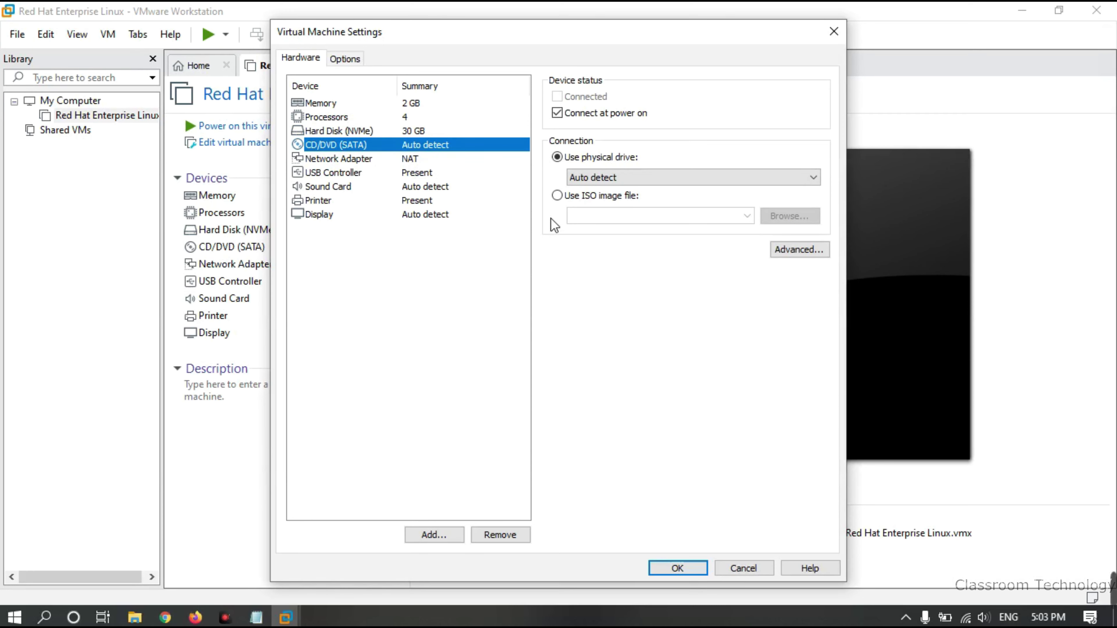
click(557, 195)
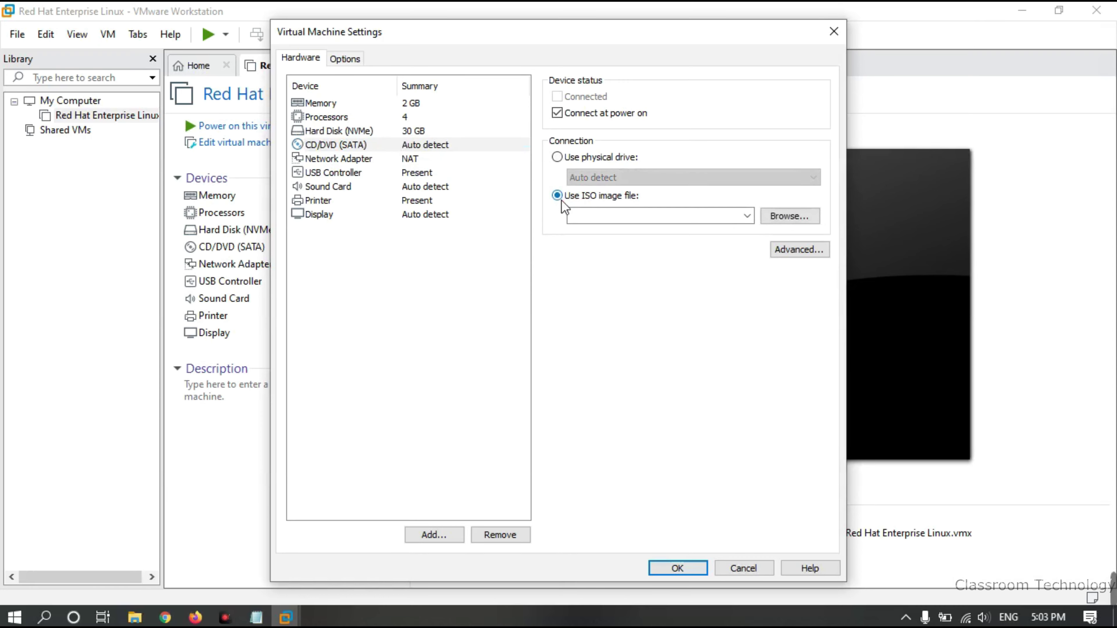
click(788, 217)
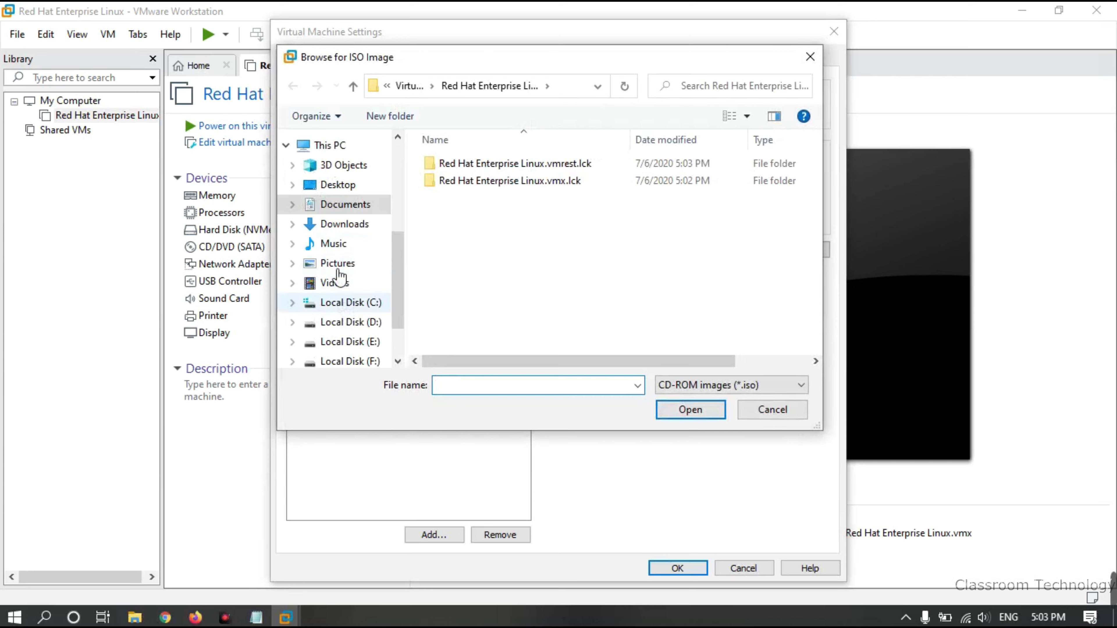
click(336, 185)
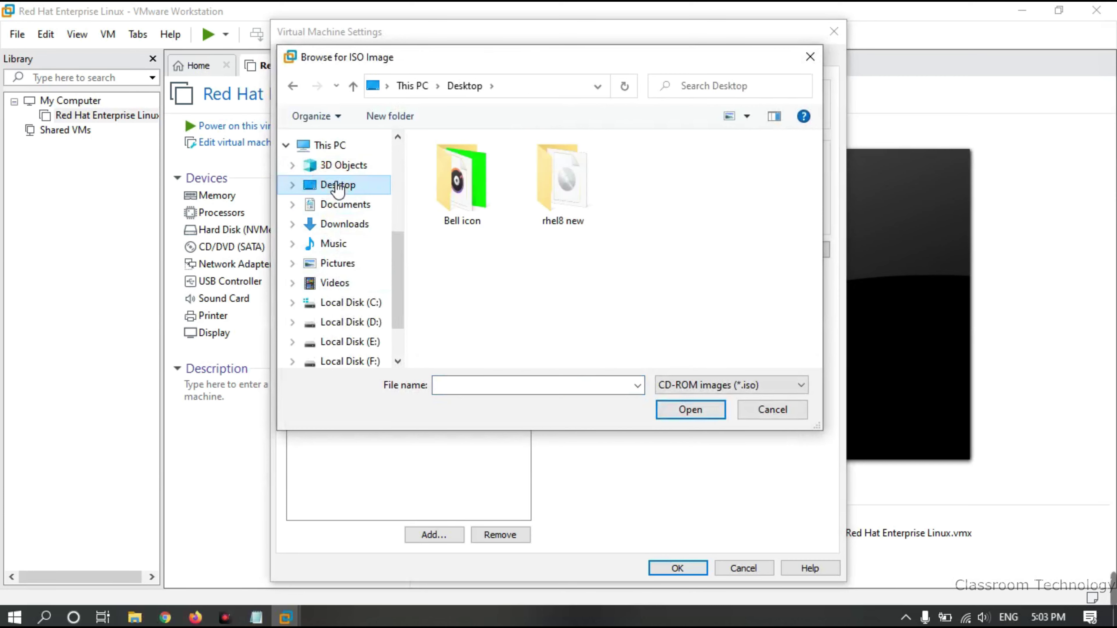
double_click(537, 195)
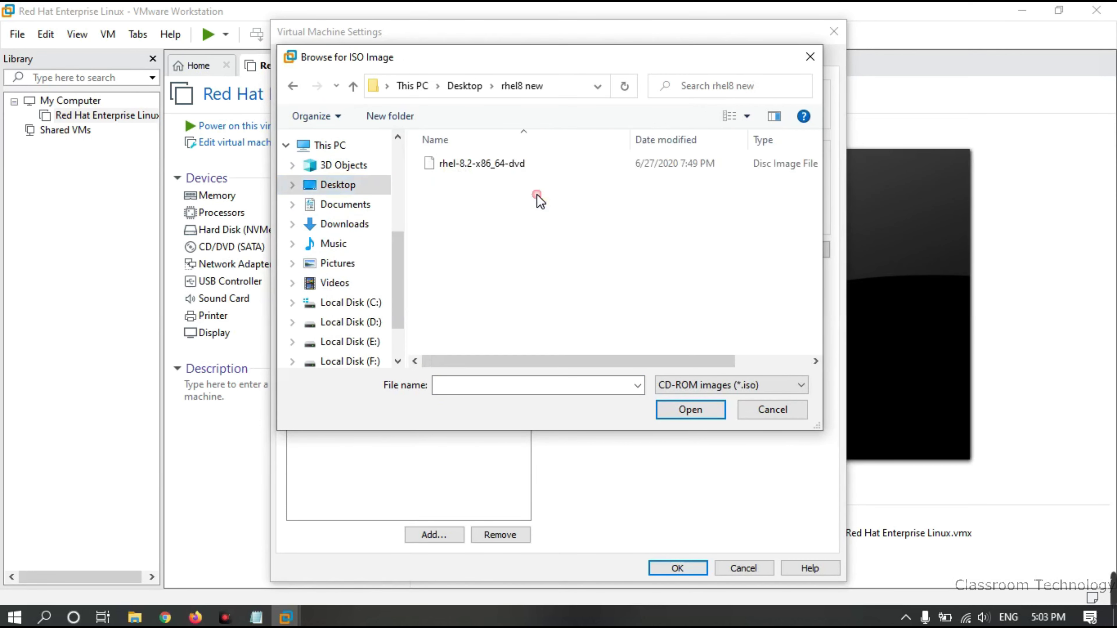
click(481, 165)
click(679, 409)
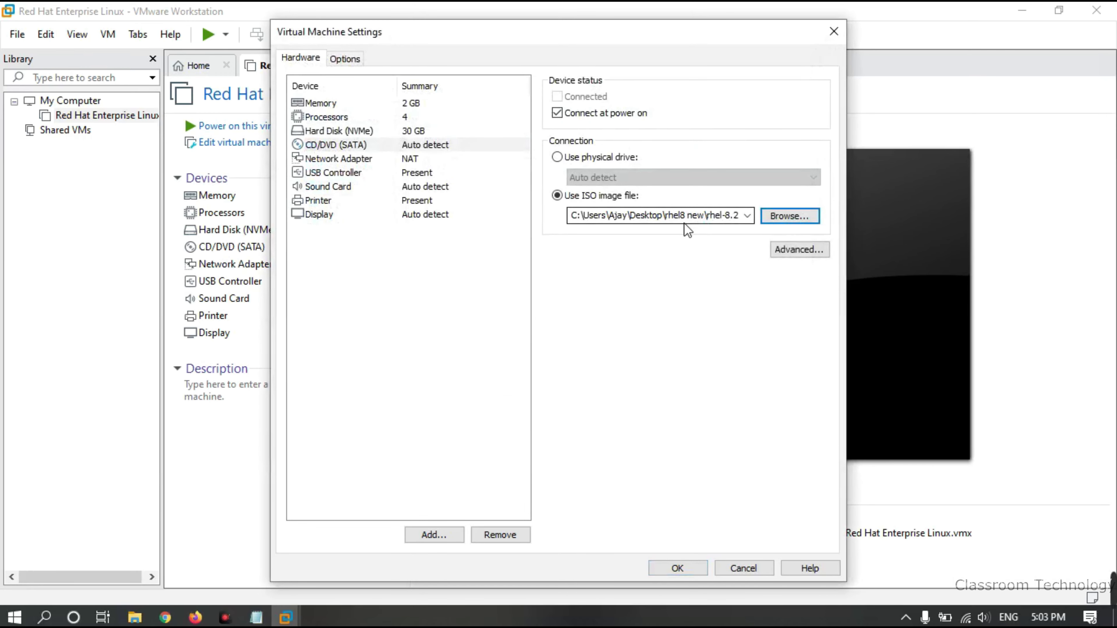
Review the network, USB, sound, printer and display settings, keeping USB 2.0 compatibility
click(351, 158)
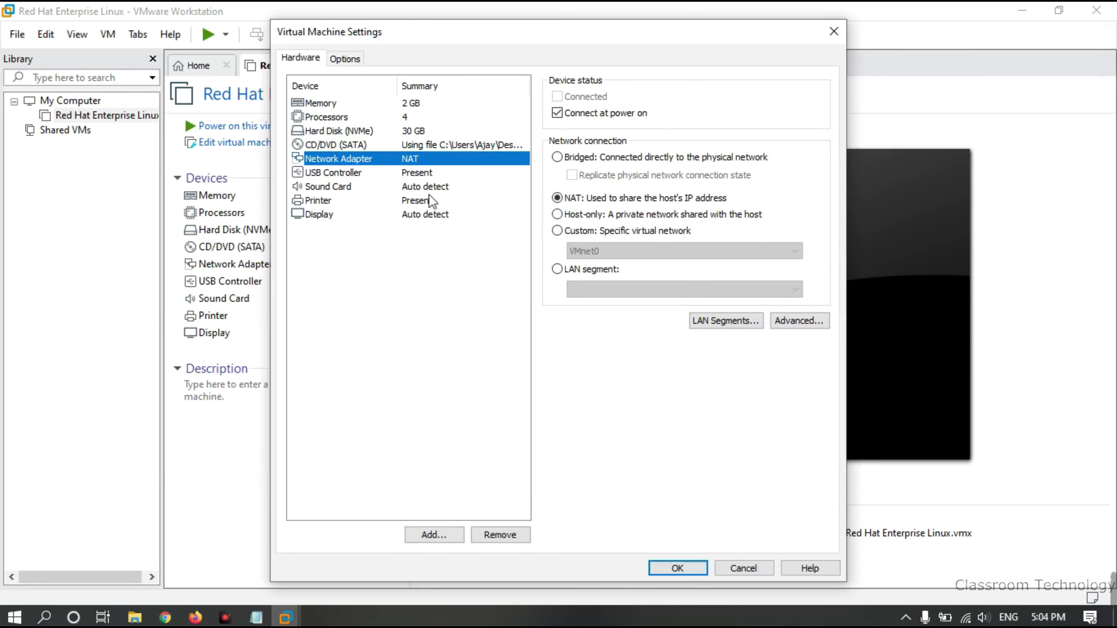
click(360, 172)
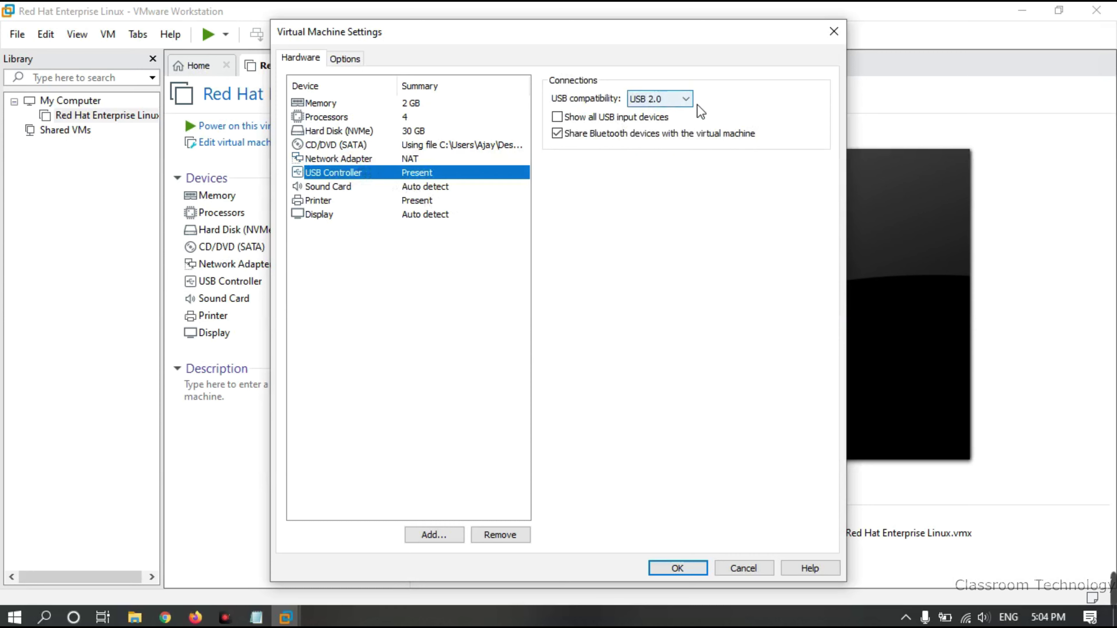
click(677, 99)
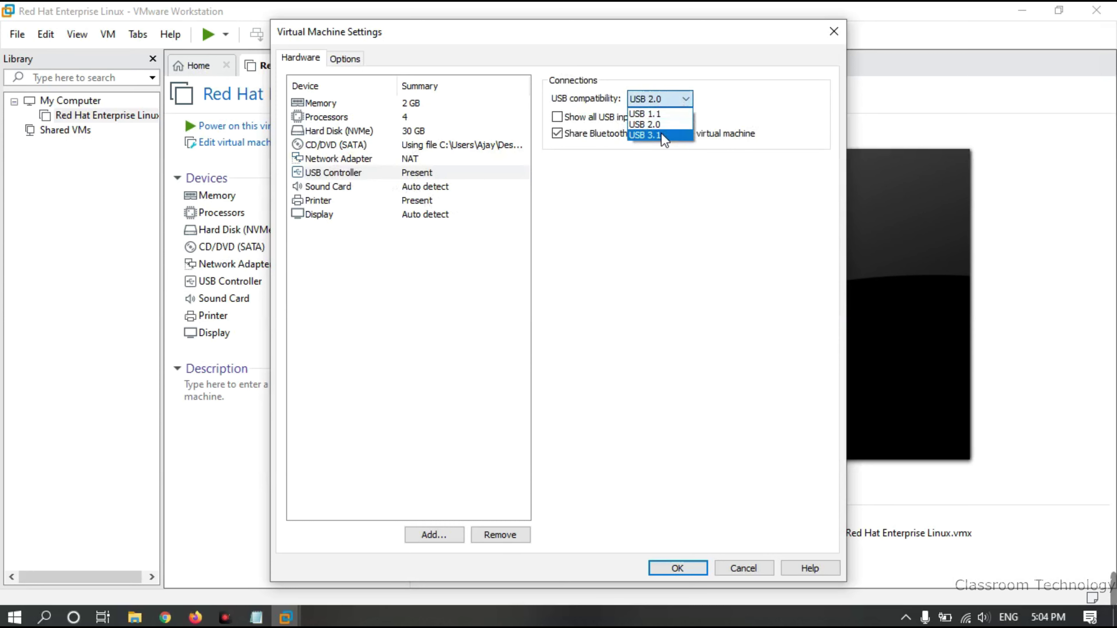
click(693, 34)
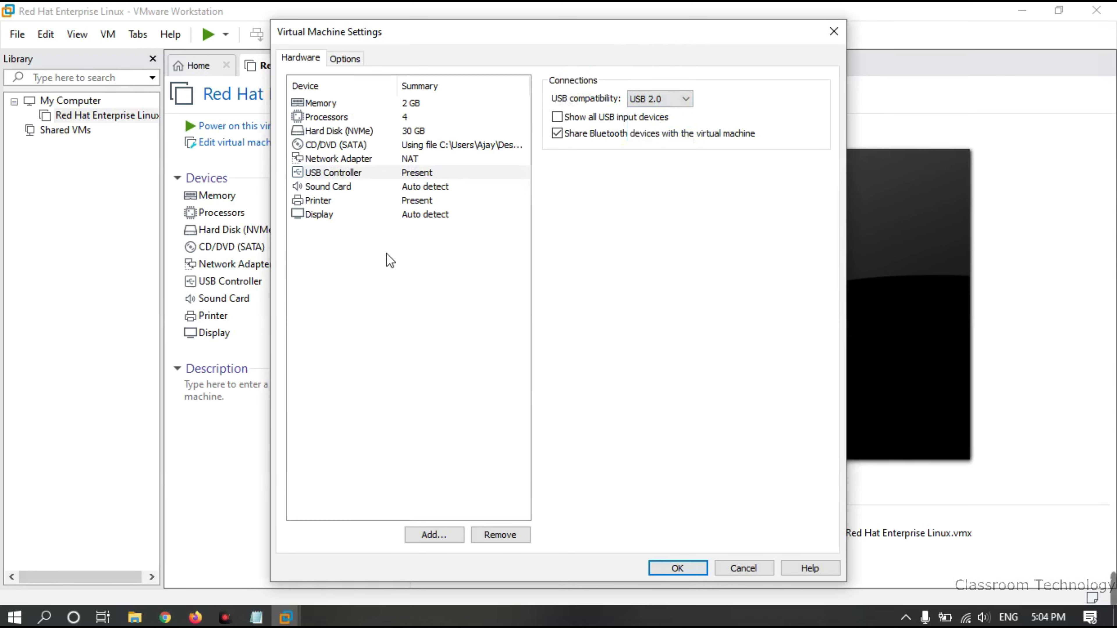
click(371, 188)
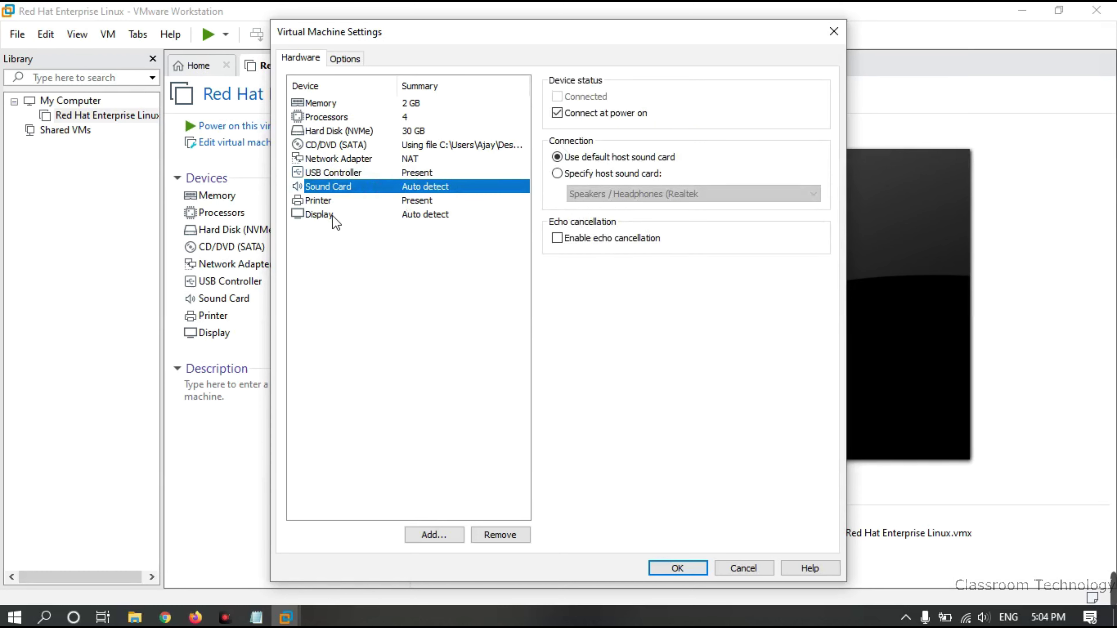
click(328, 200)
click(327, 214)
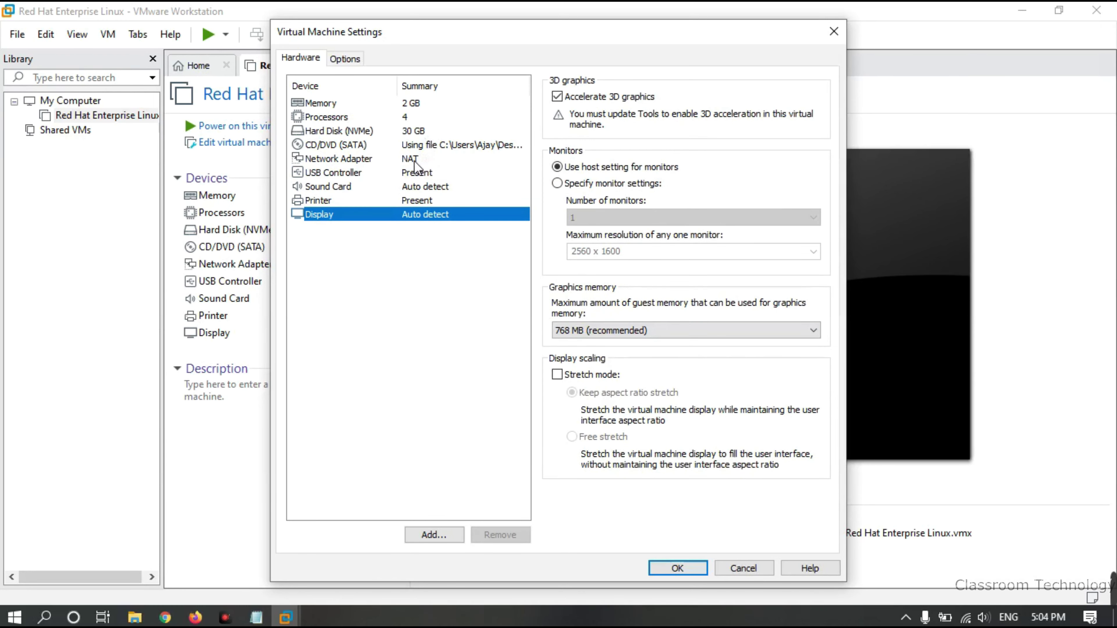
Recheck the CD/DVD ISO setting, save the settings and power on the VM
click(375, 143)
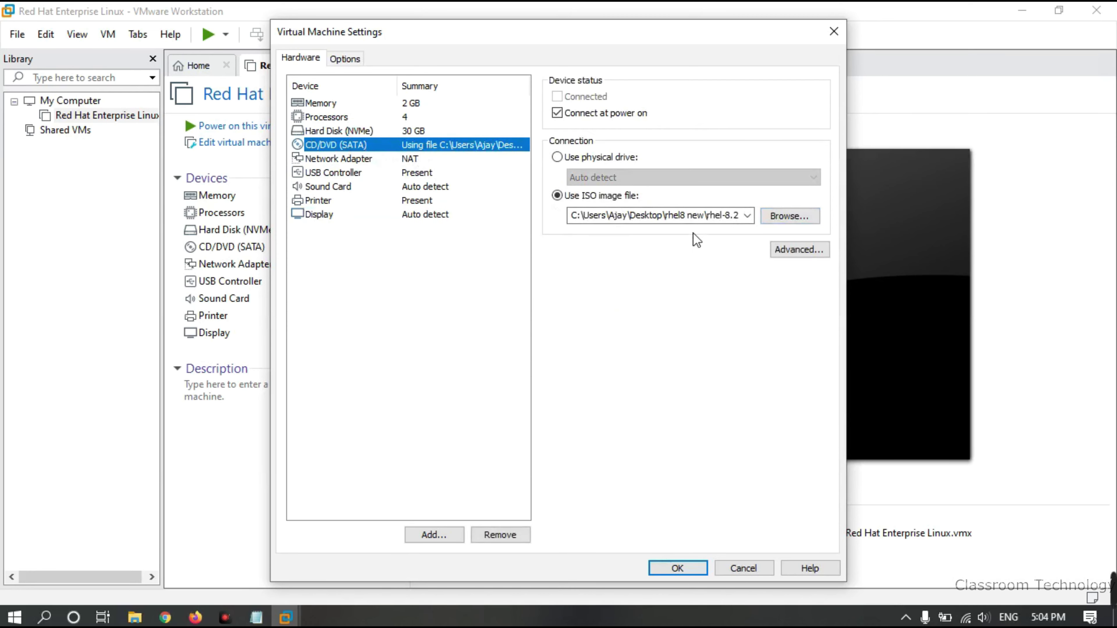
click(675, 569)
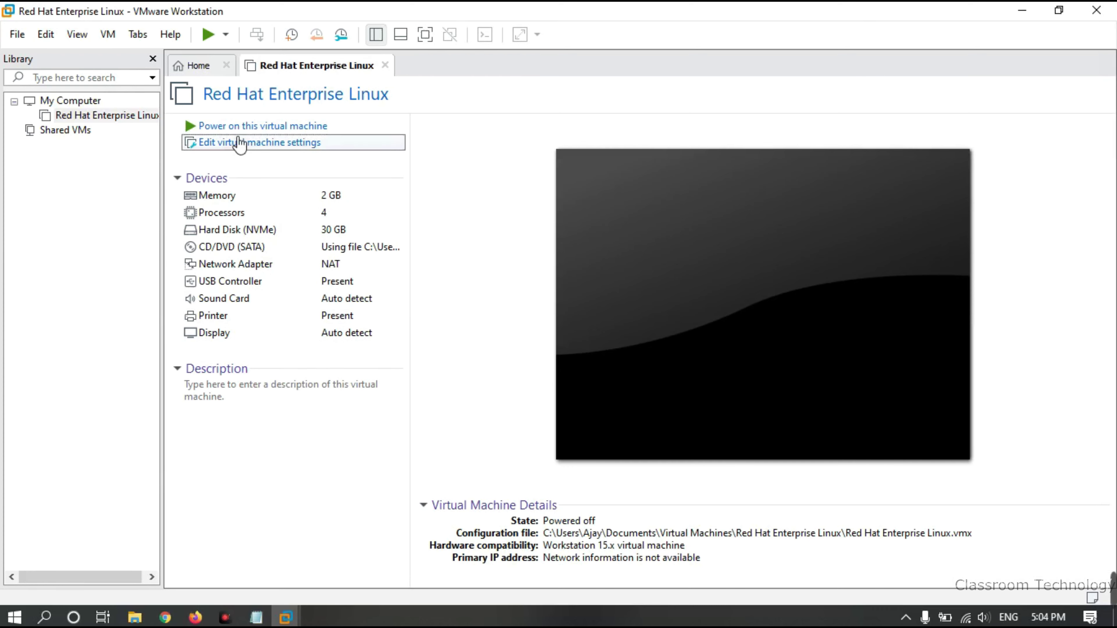
click(285, 132)
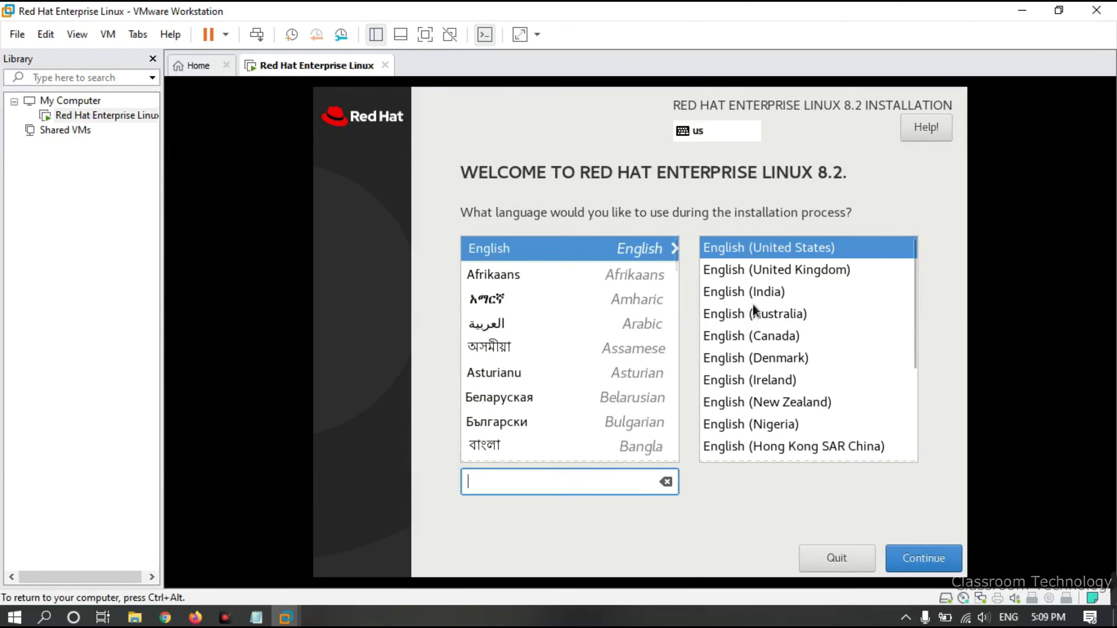
Choose English (India) as the installer language and continue
click(755, 291)
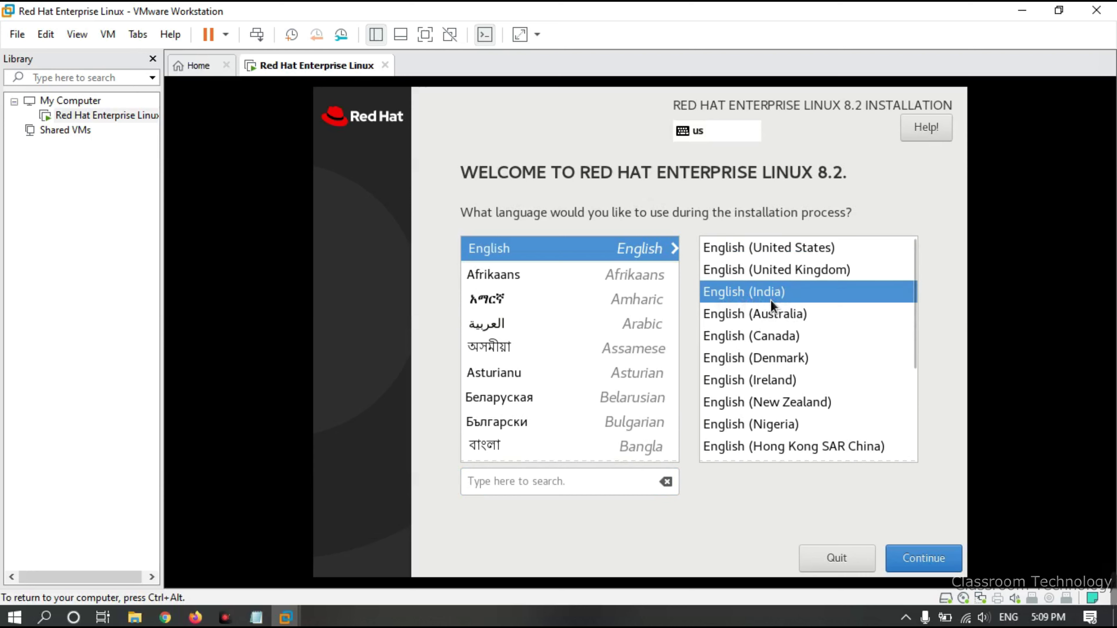
click(923, 558)
key(ctrl+alt+Return)
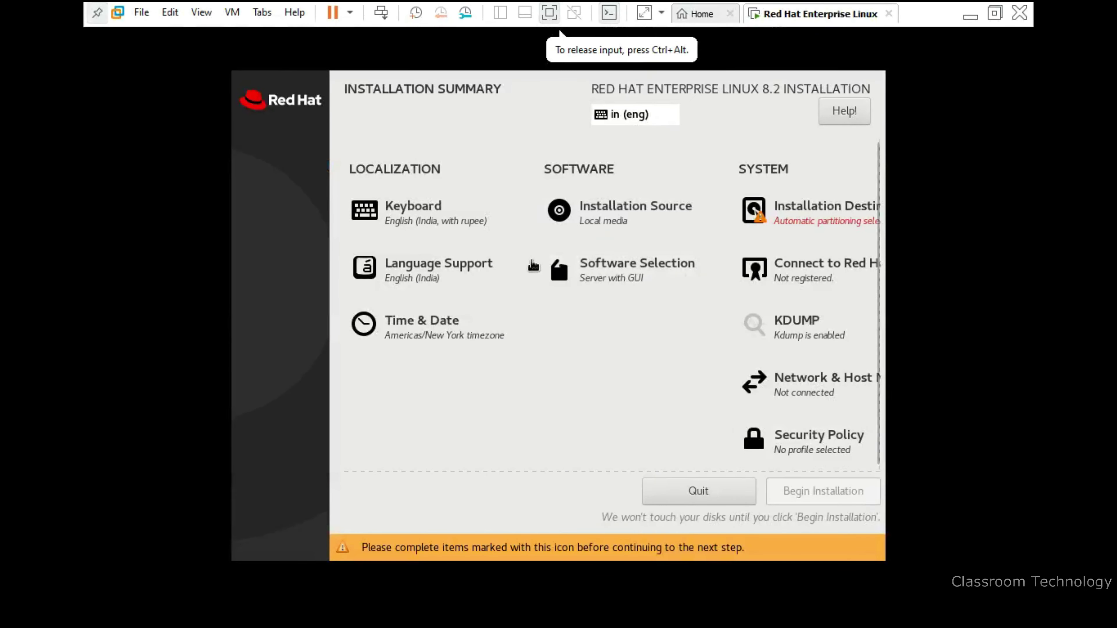
Confirm the local media source and the automatic partitioning of the 30 GiB NVMe disk
click(623, 218)
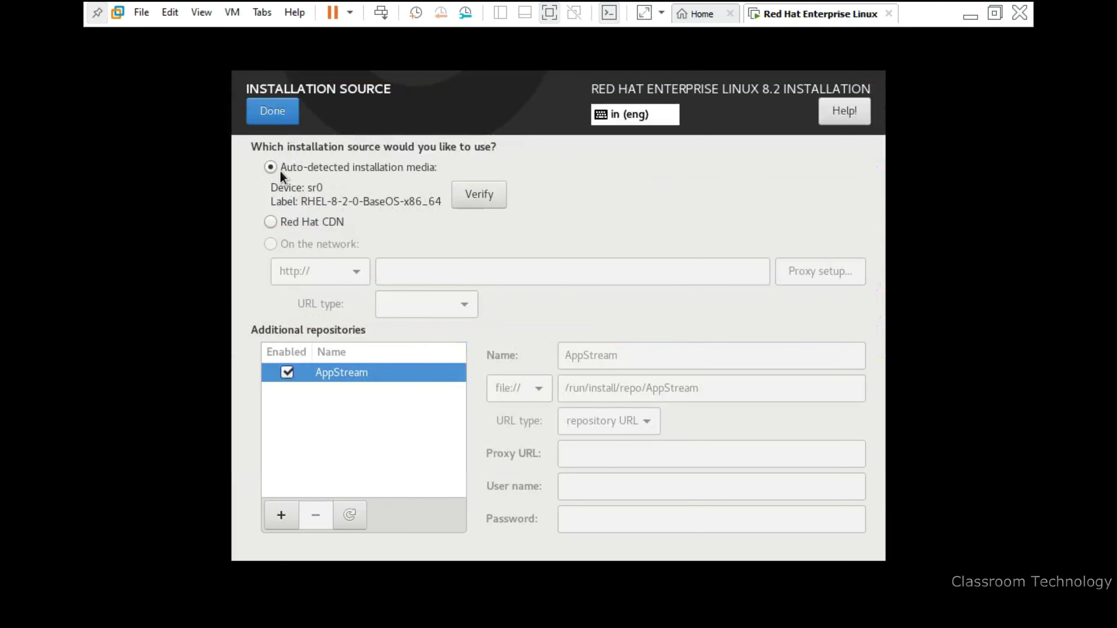
click(280, 115)
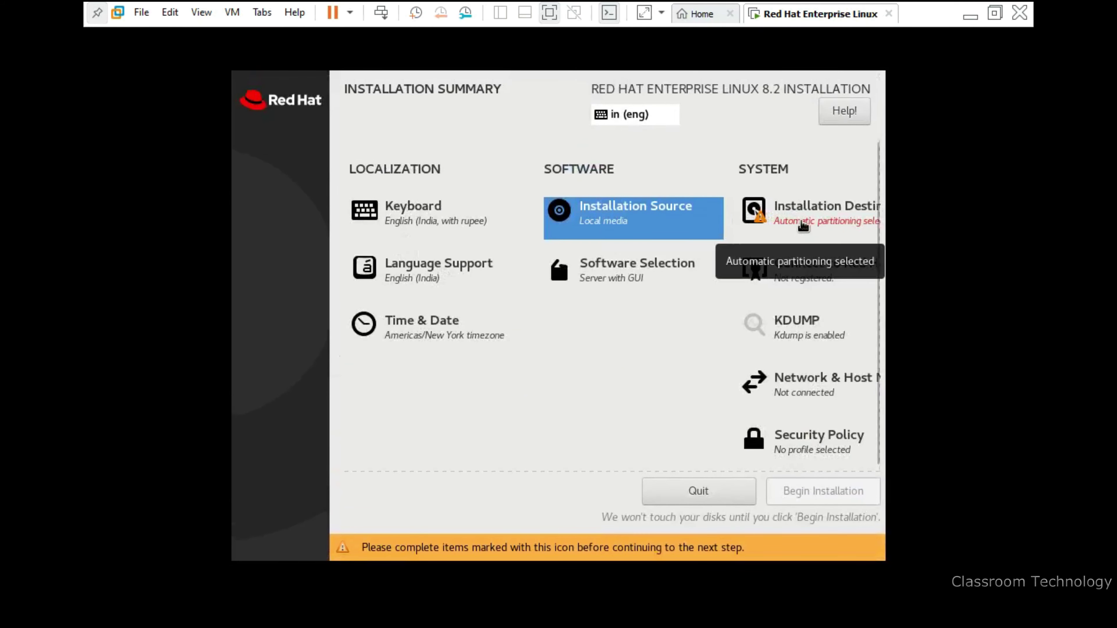
click(804, 229)
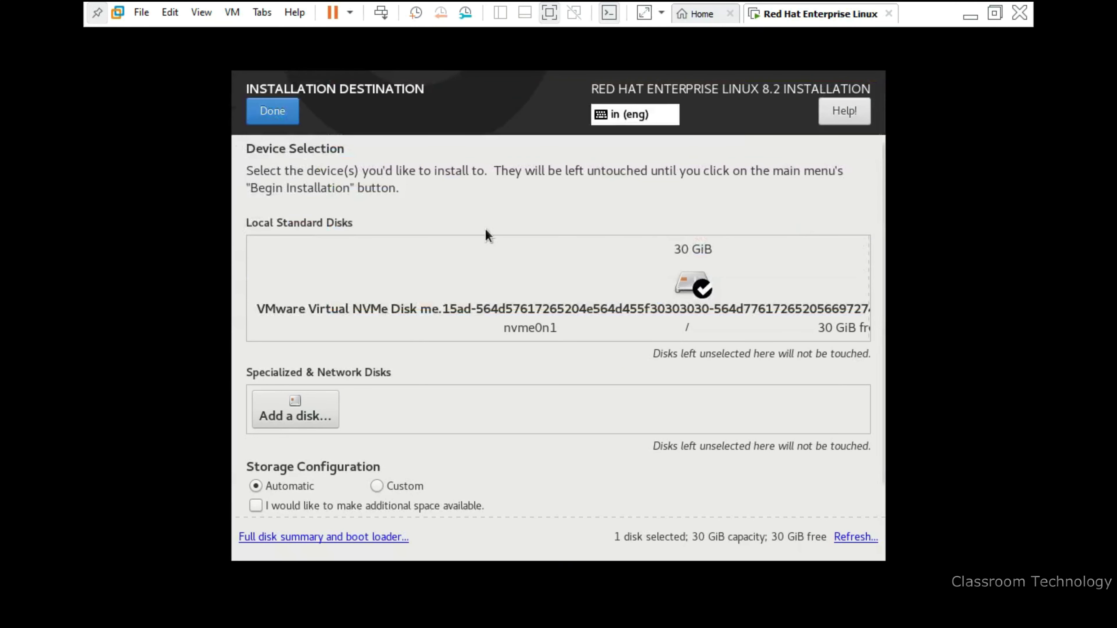
click(260, 116)
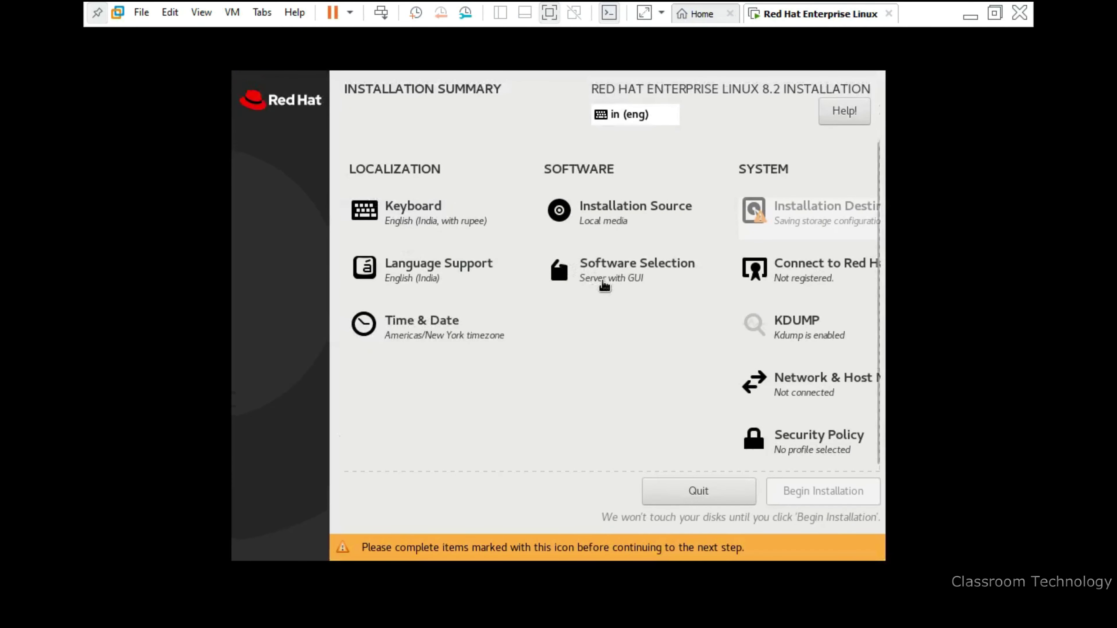
Try Minimal Install and Custom Operating System with add-ons, then settle on Server with GUI without add-ons
click(597, 286)
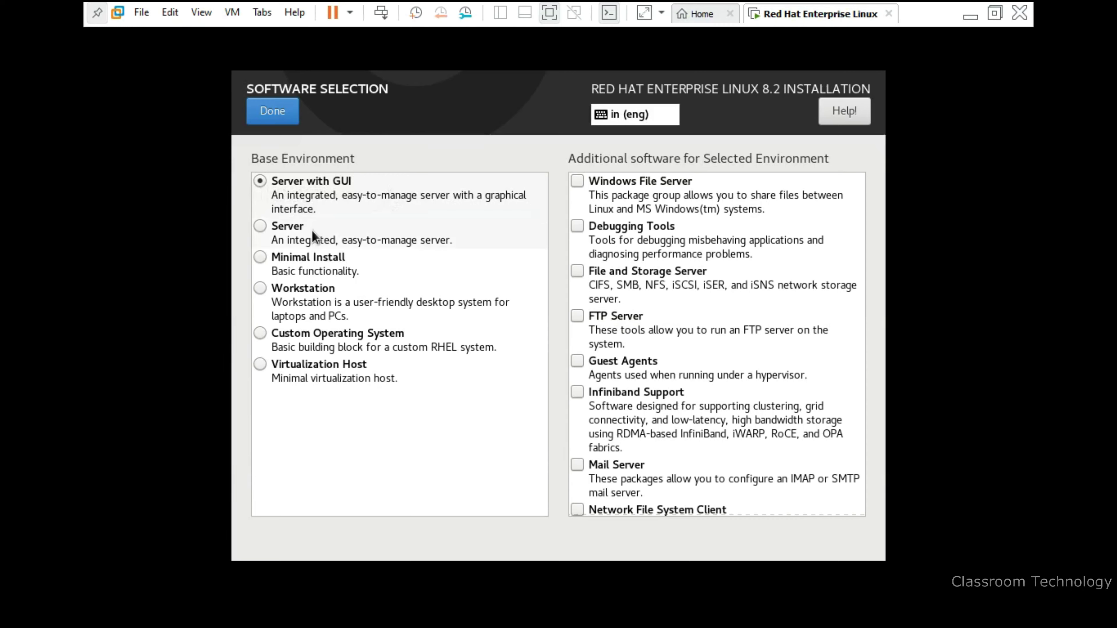
click(264, 259)
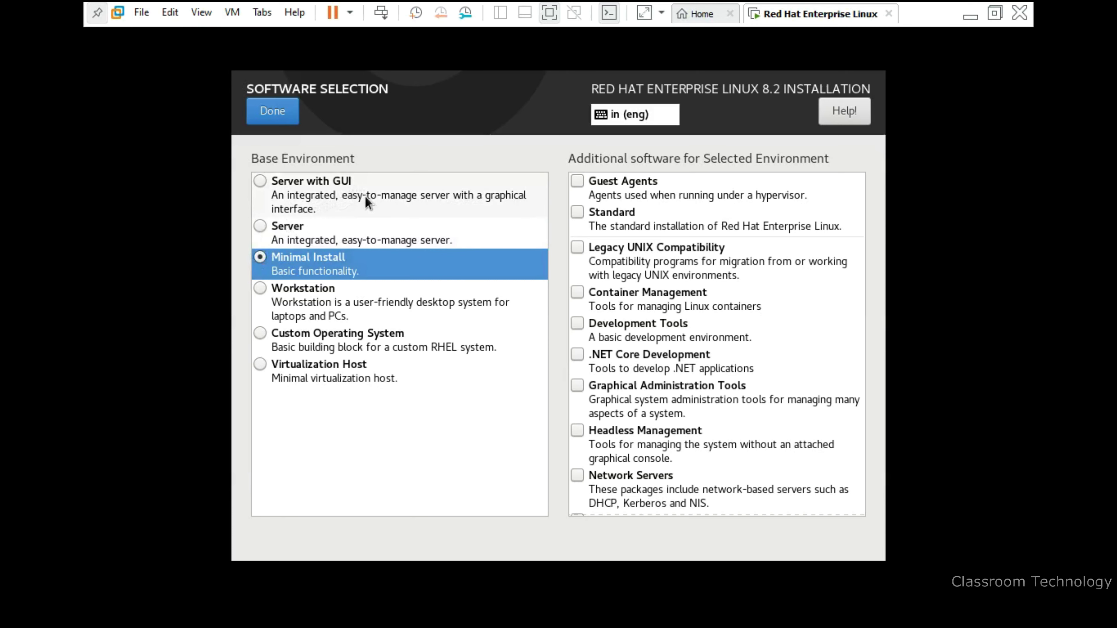
click(261, 182)
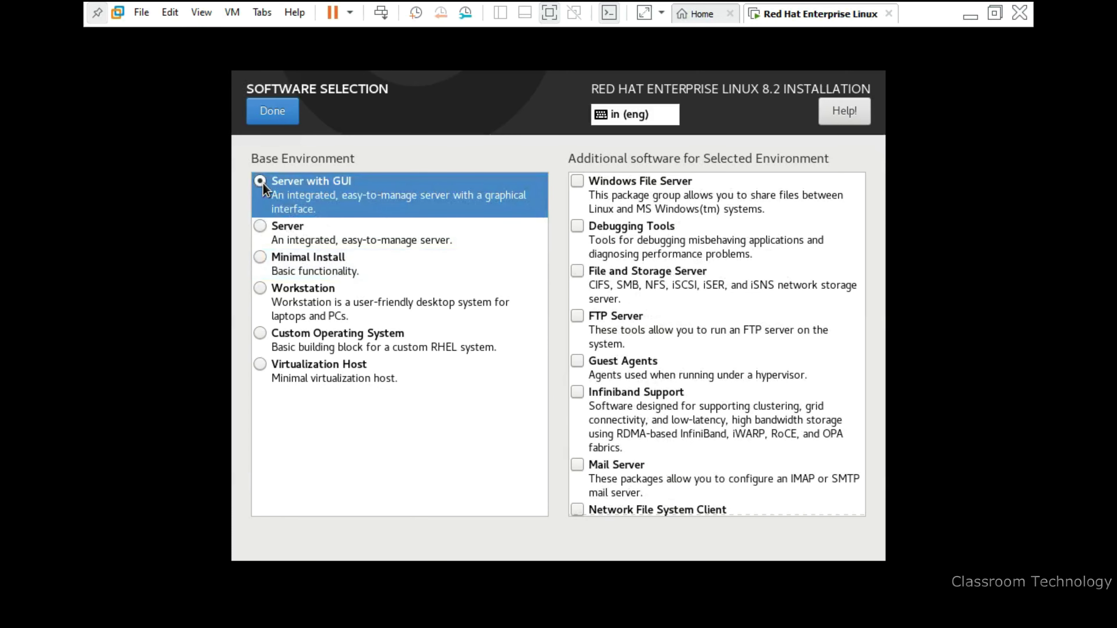
click(259, 339)
click(577, 185)
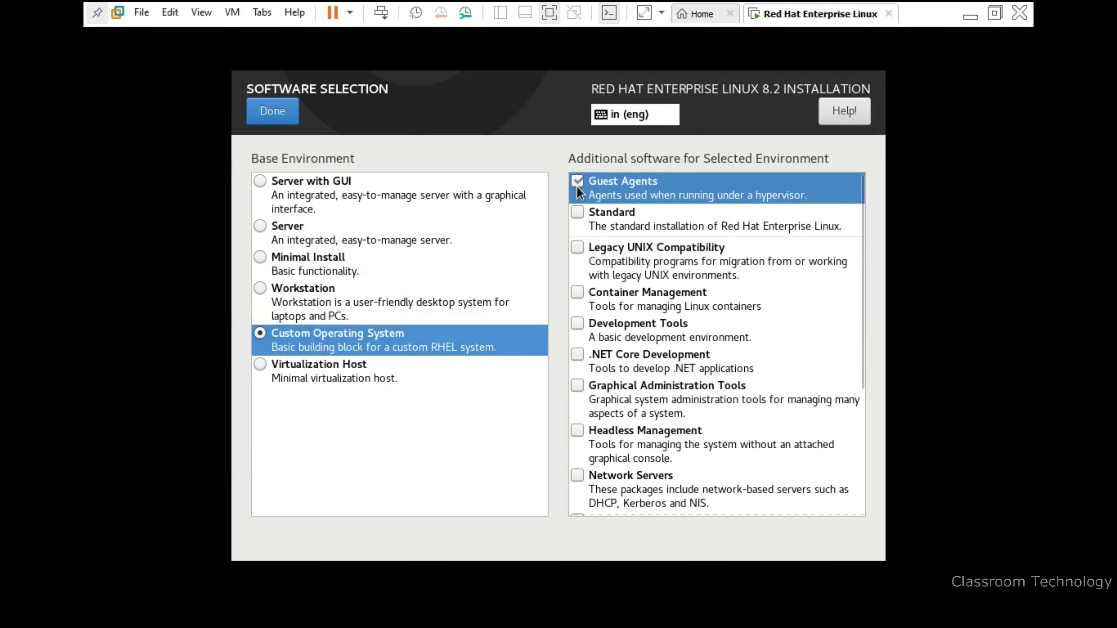
click(578, 212)
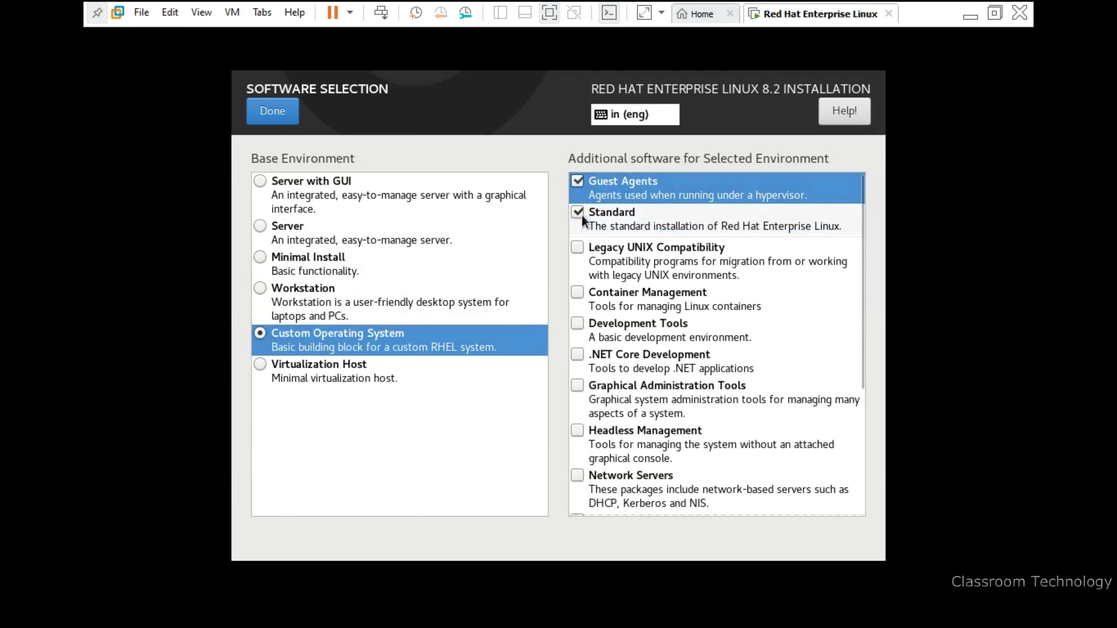
click(579, 214)
click(578, 185)
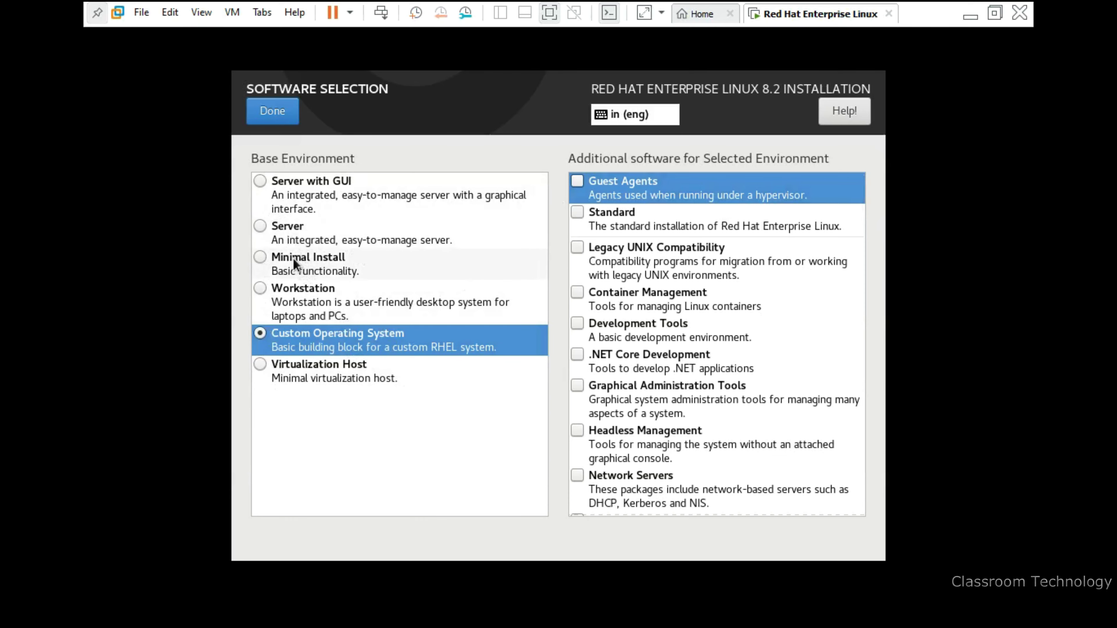
click(265, 182)
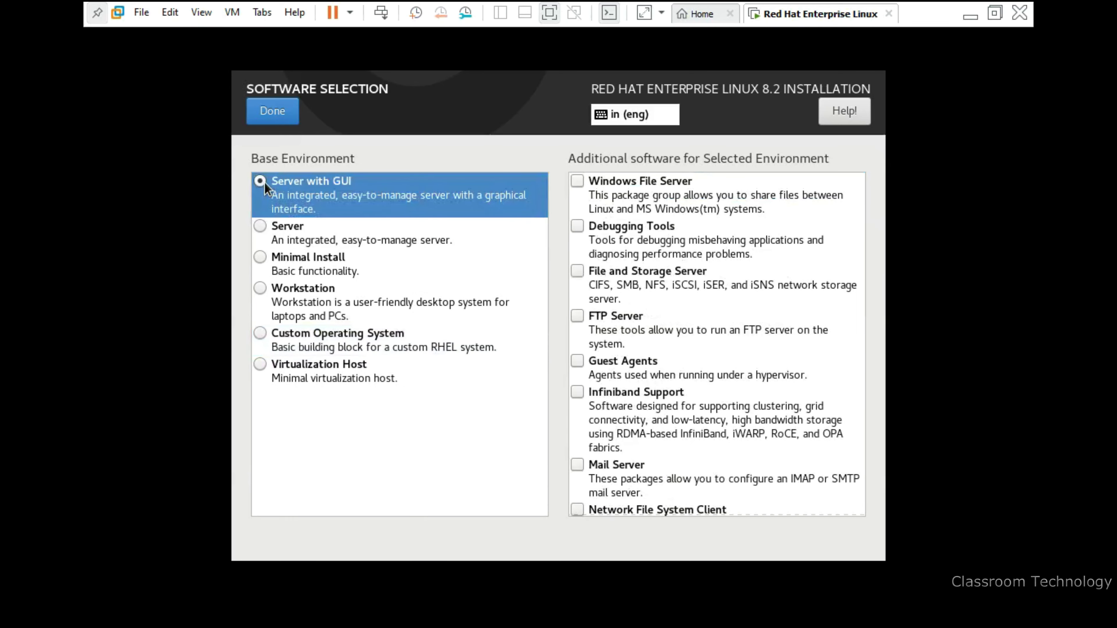
click(272, 115)
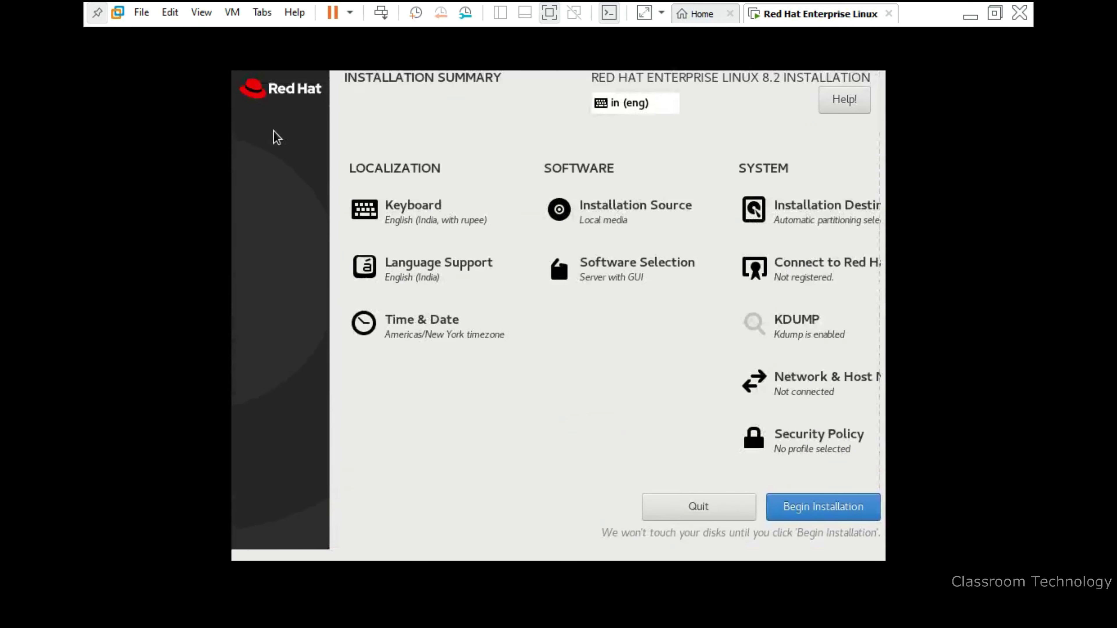
Keep kdump enabled and switch the ens160 Ethernet connection on
click(802, 347)
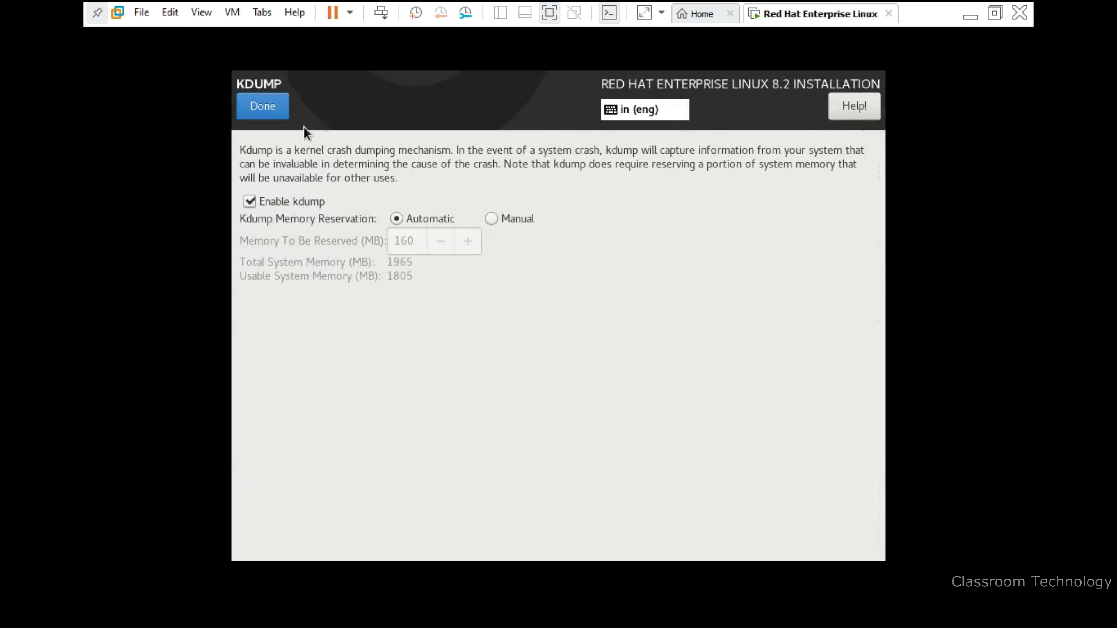
click(273, 113)
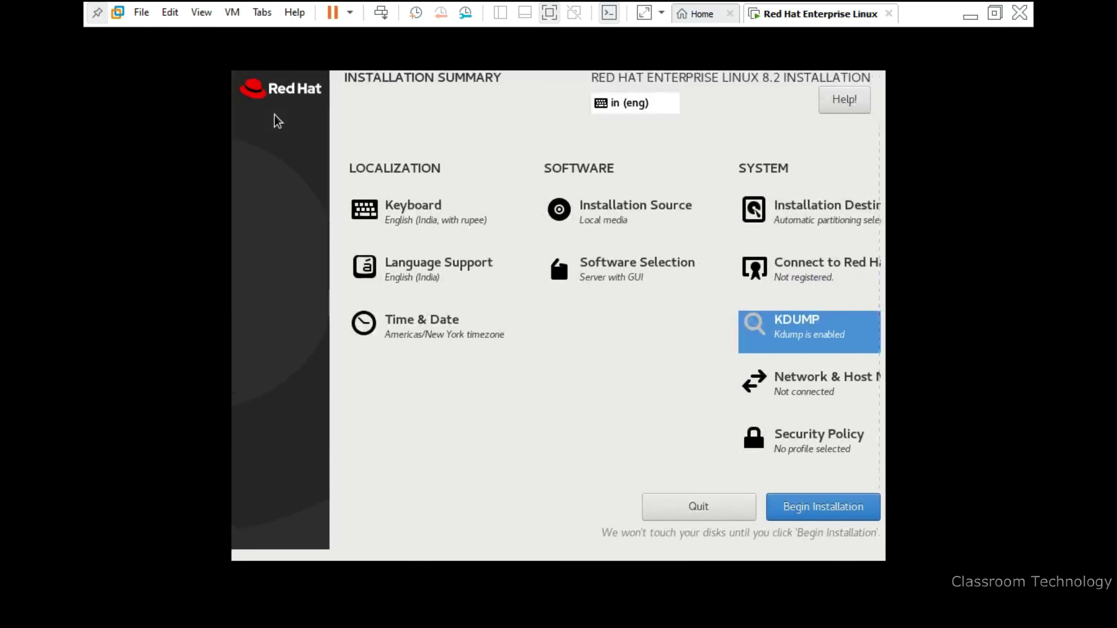
click(784, 392)
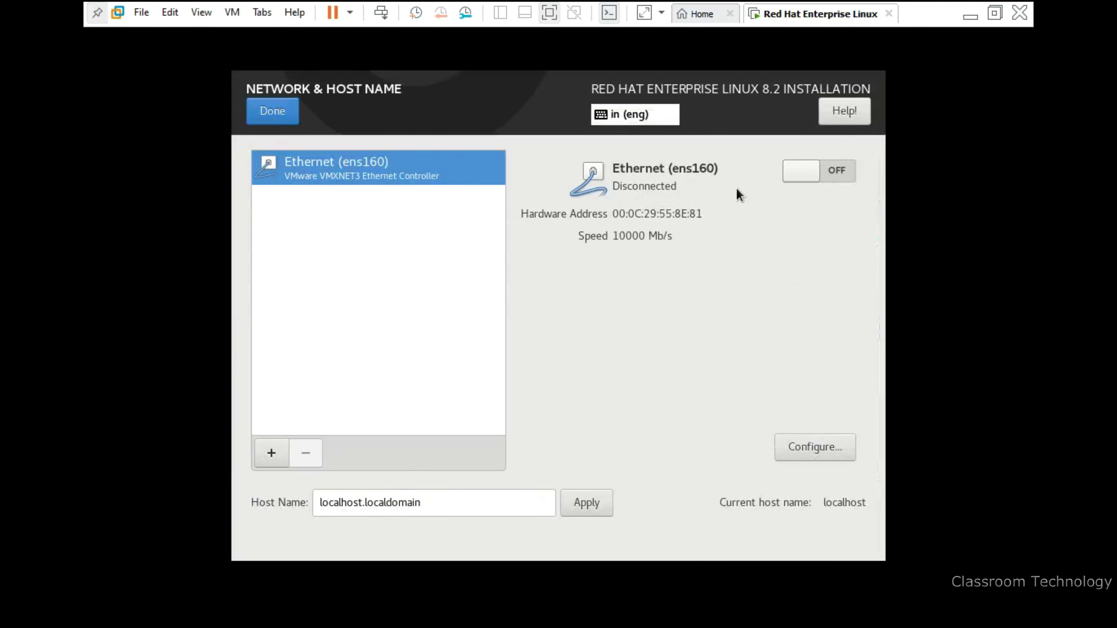
click(833, 172)
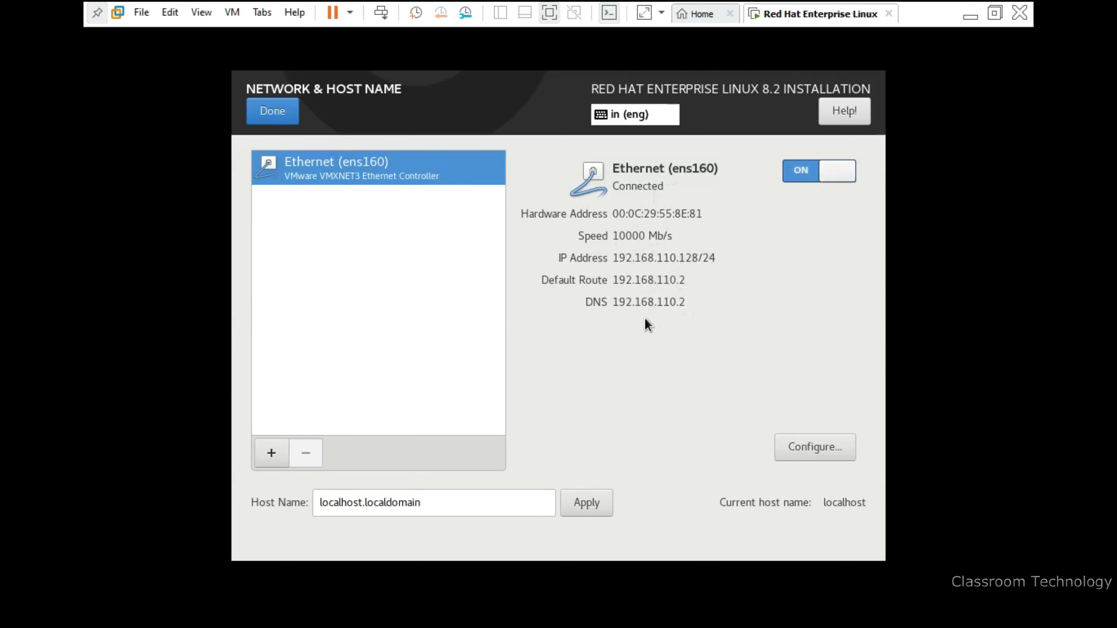
click(282, 115)
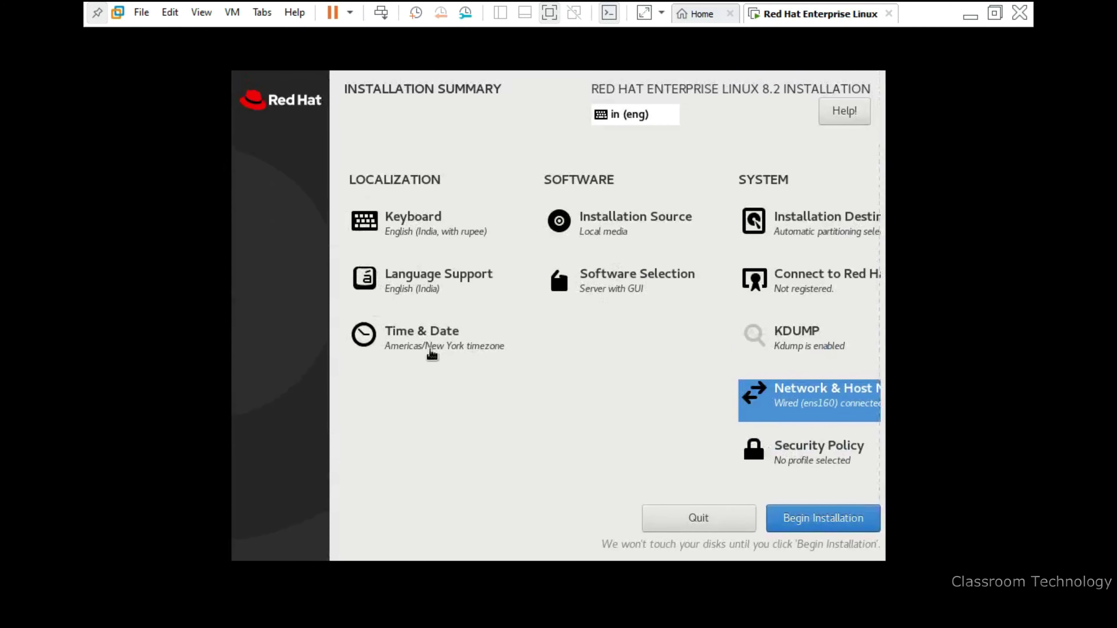
Set the time zone to India (Asia/Kolkata) and begin the installation
click(425, 353)
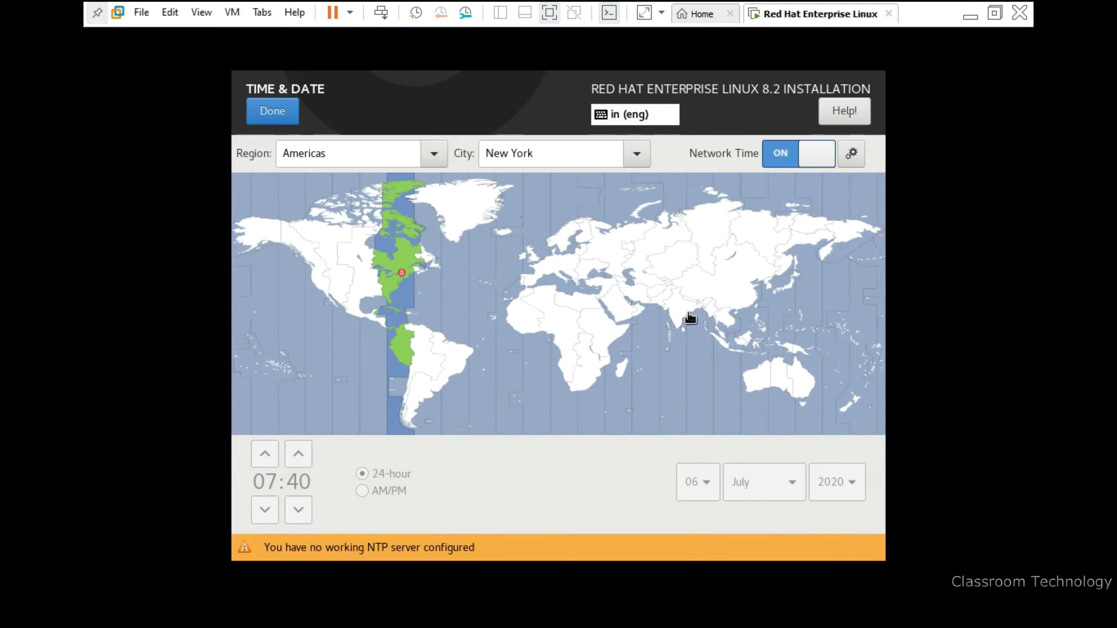
click(690, 318)
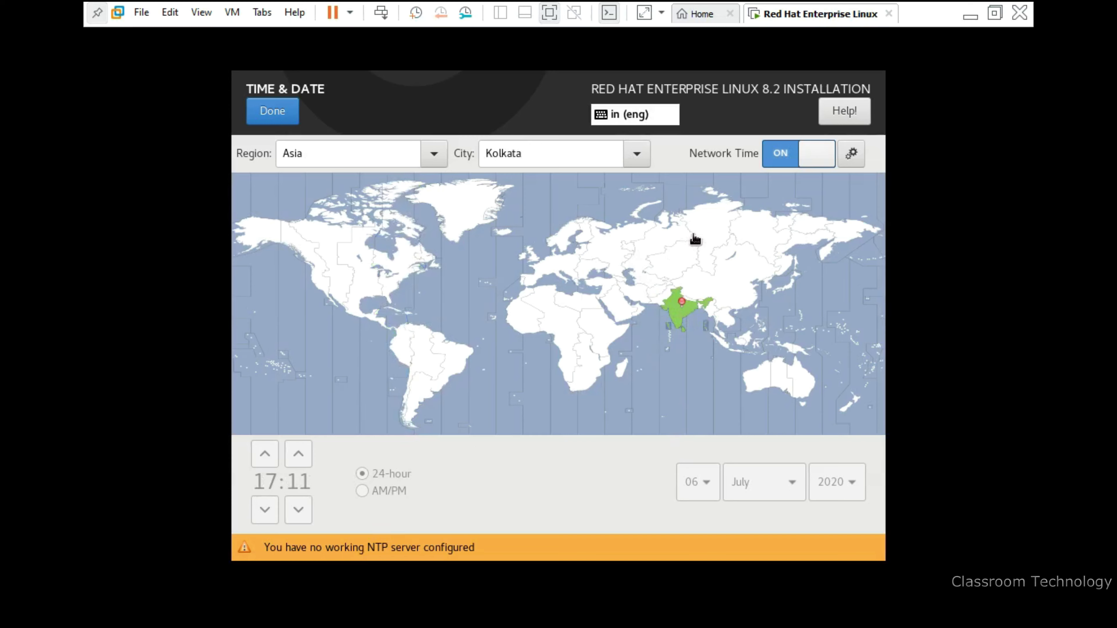
click(284, 122)
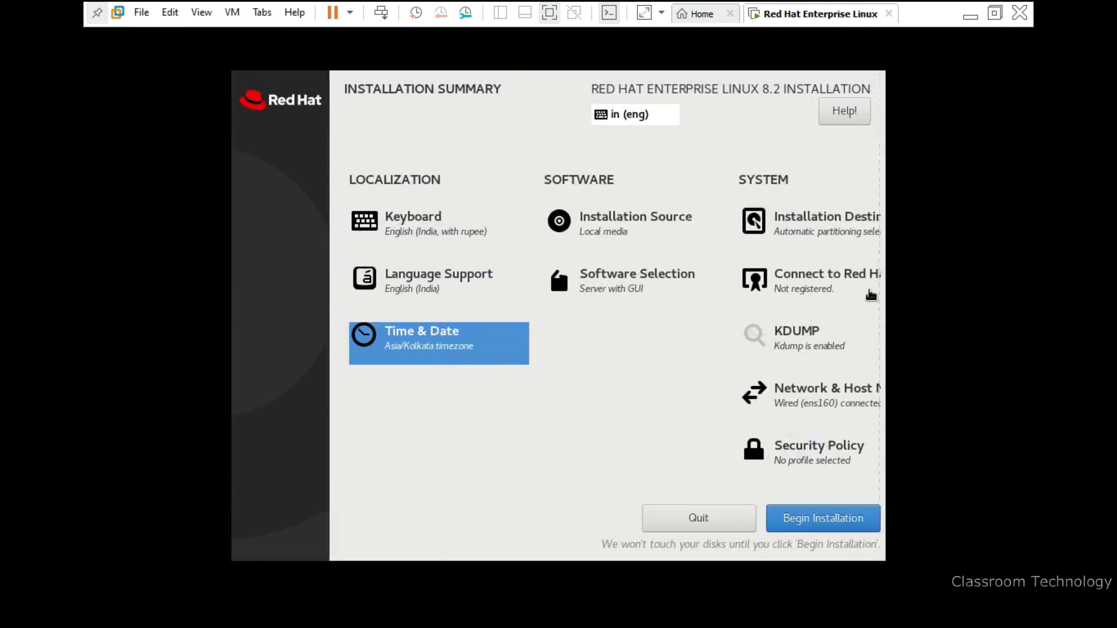
click(812, 528)
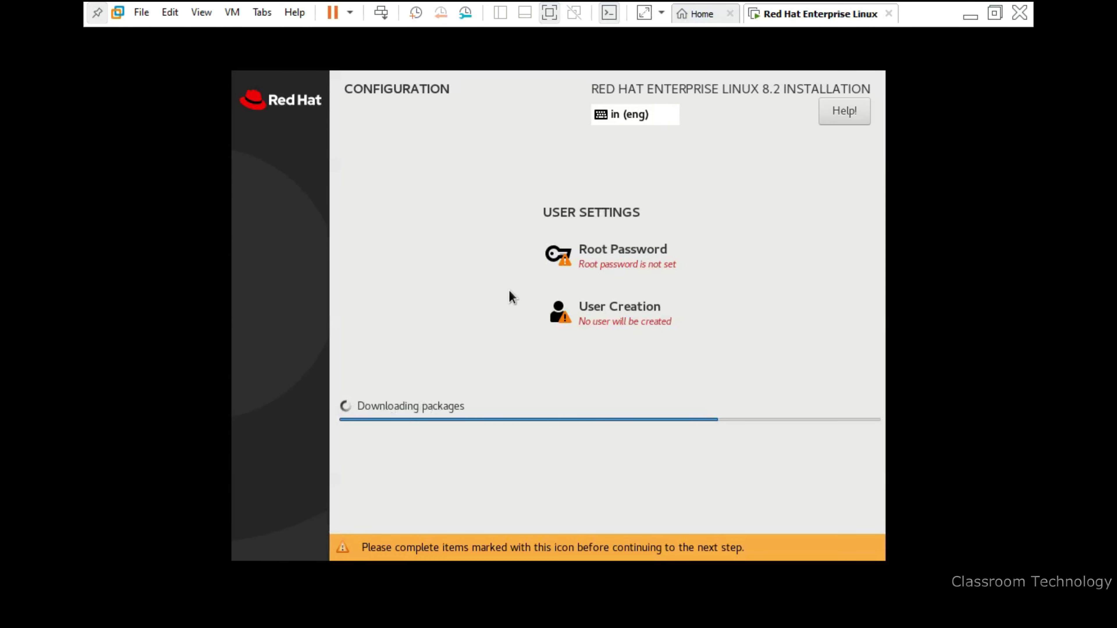
Set the root account password, confirming it and accepting the weak-password warning
click(604, 267)
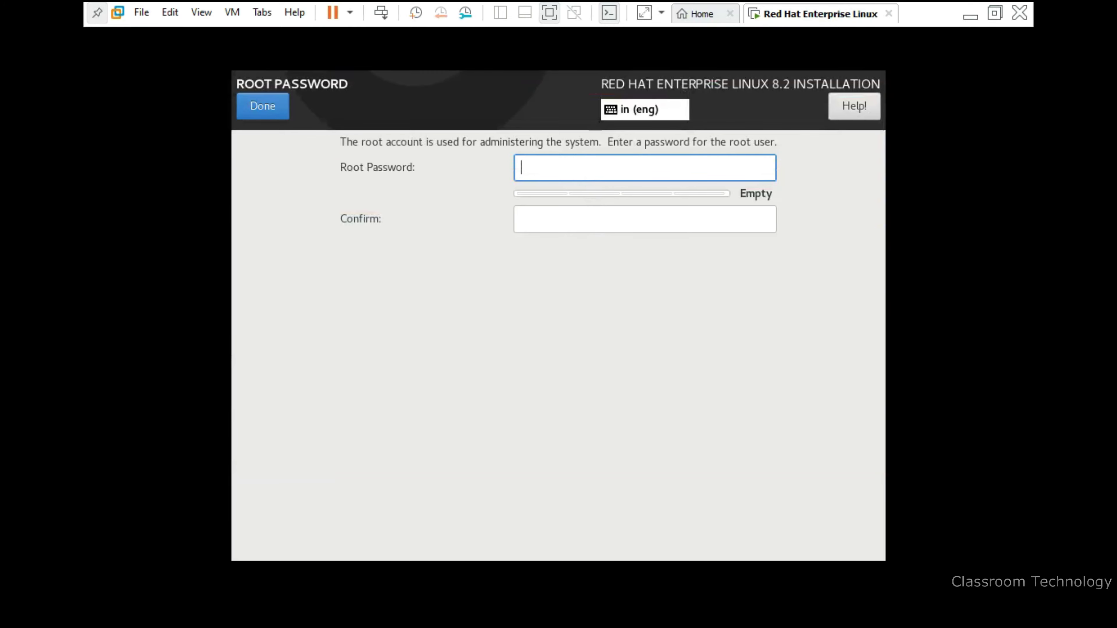
text(redhat)
key(Tab)
text(re)
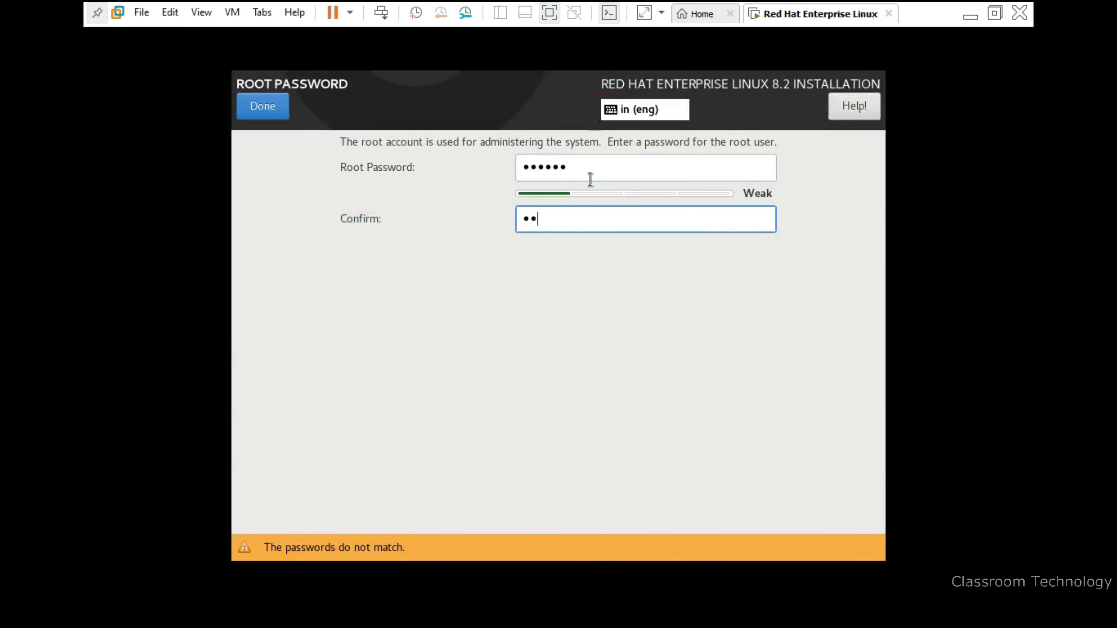
text(dhat)
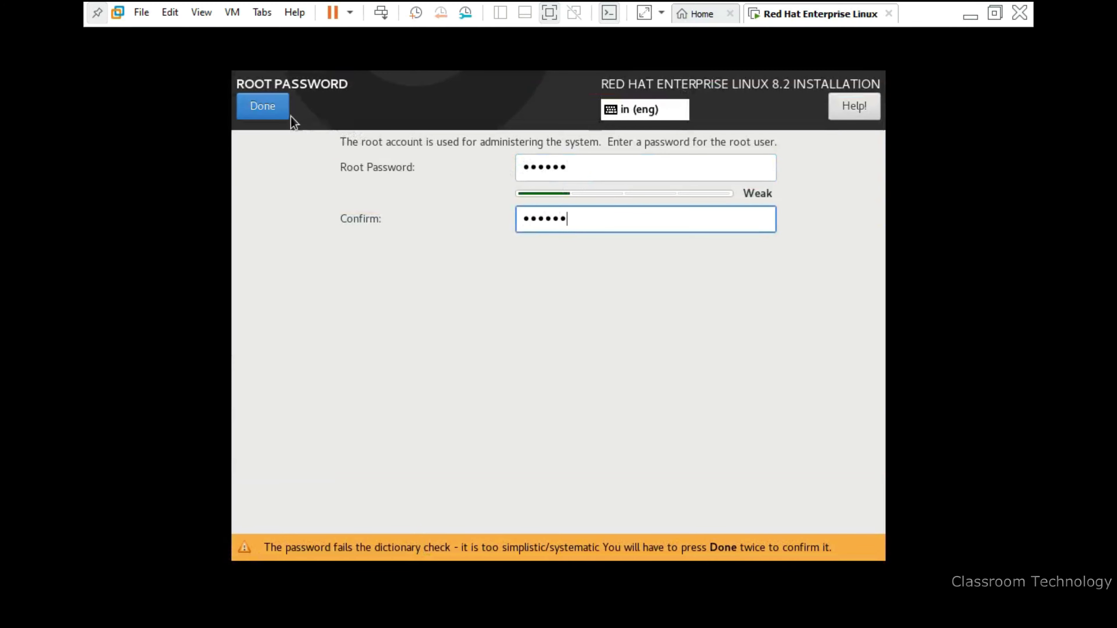
click(277, 106)
click(284, 108)
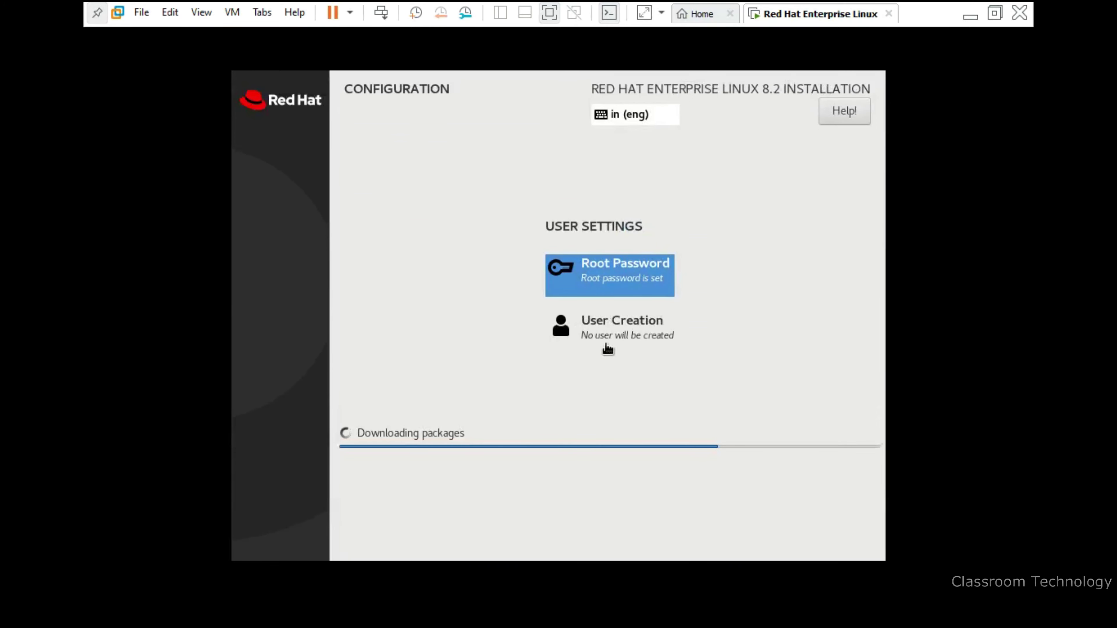
Start User Creation and enter 'devops' as the new user's name, correcting typos
click(606, 343)
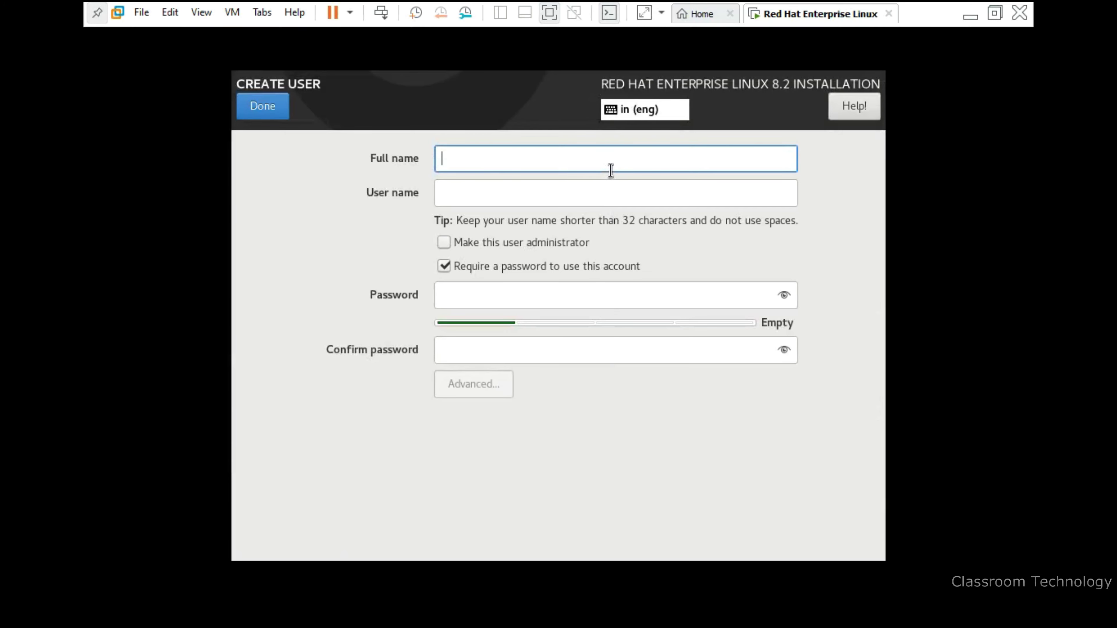
text(devopd)
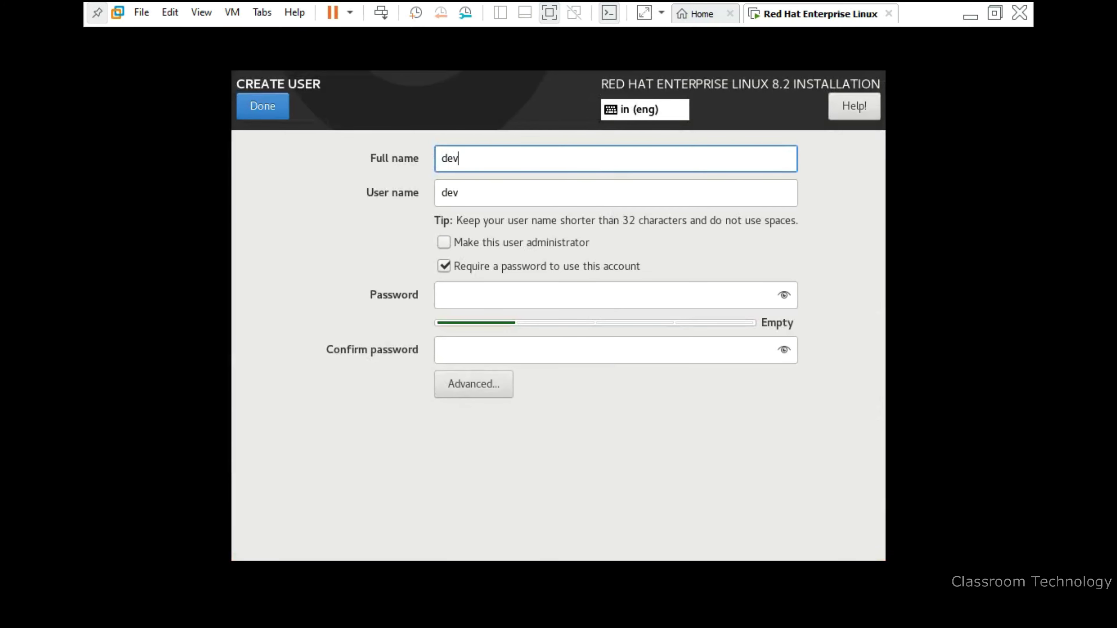
key(BackSpace)
key(BackSpace)
key(BackSpace)
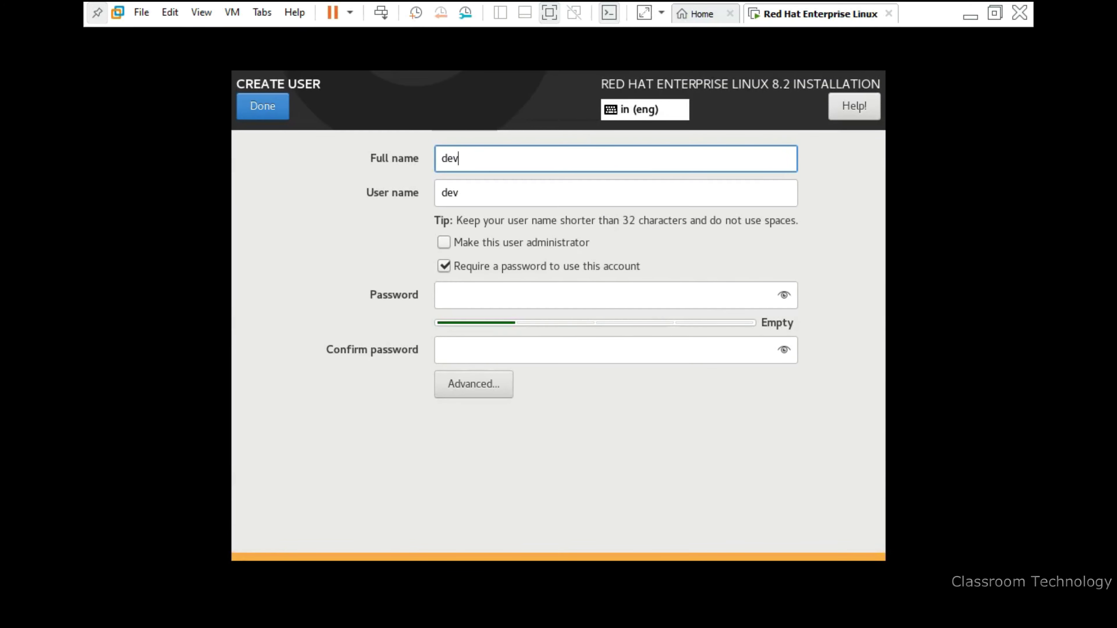
text(Op)
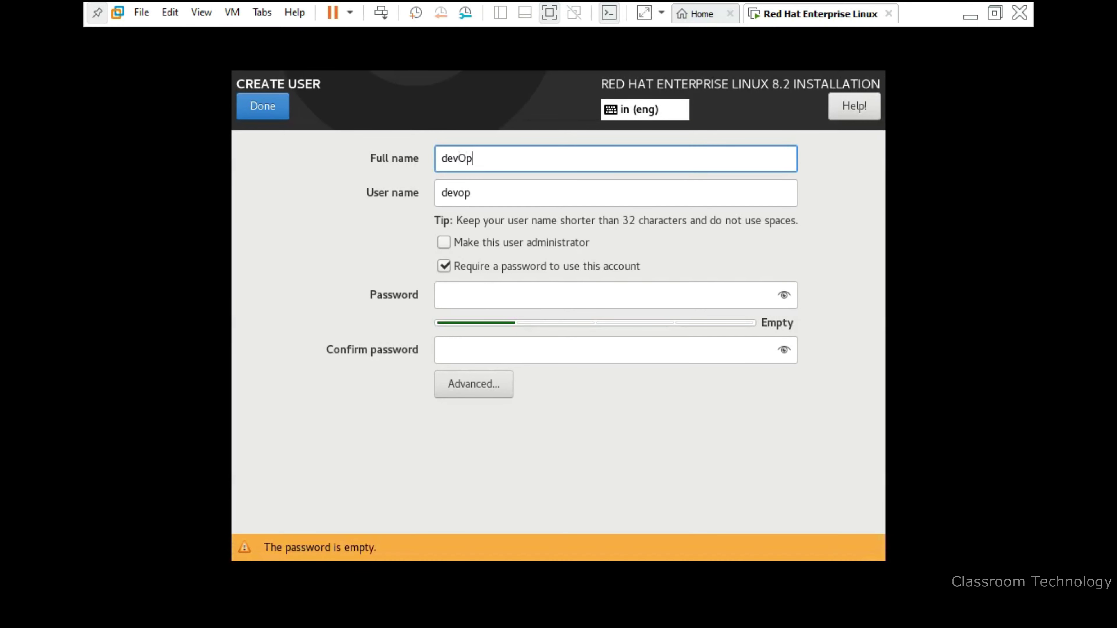
key(BackSpace)
text(ops)
Give the devops user a password, confirming it and accepting the weak-password warning
click(595, 307)
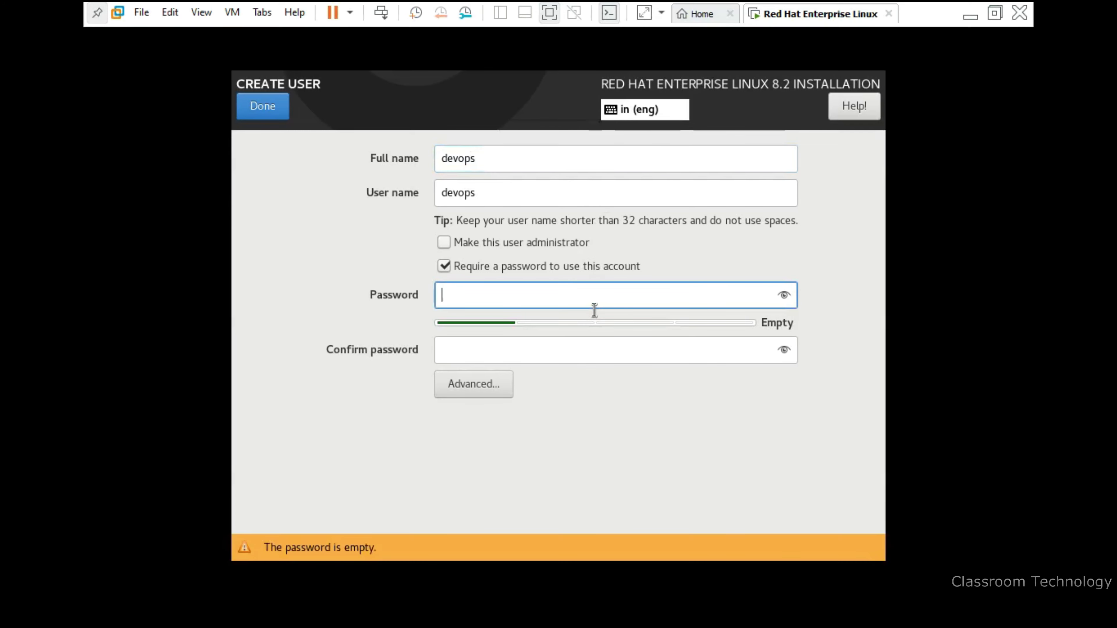
text(••••••)
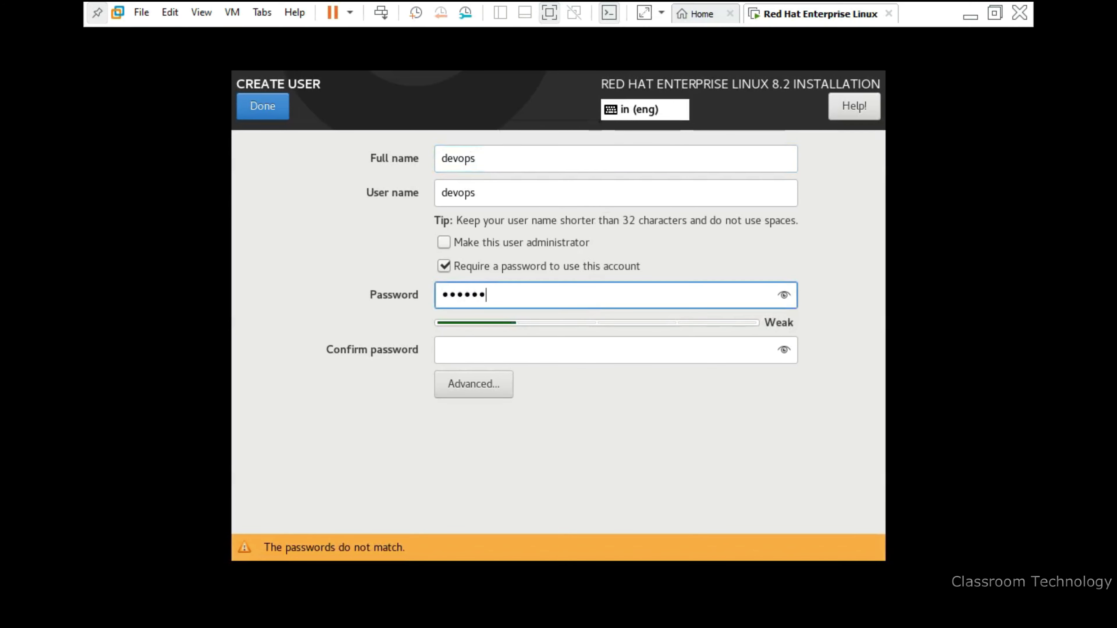
key(Tab)
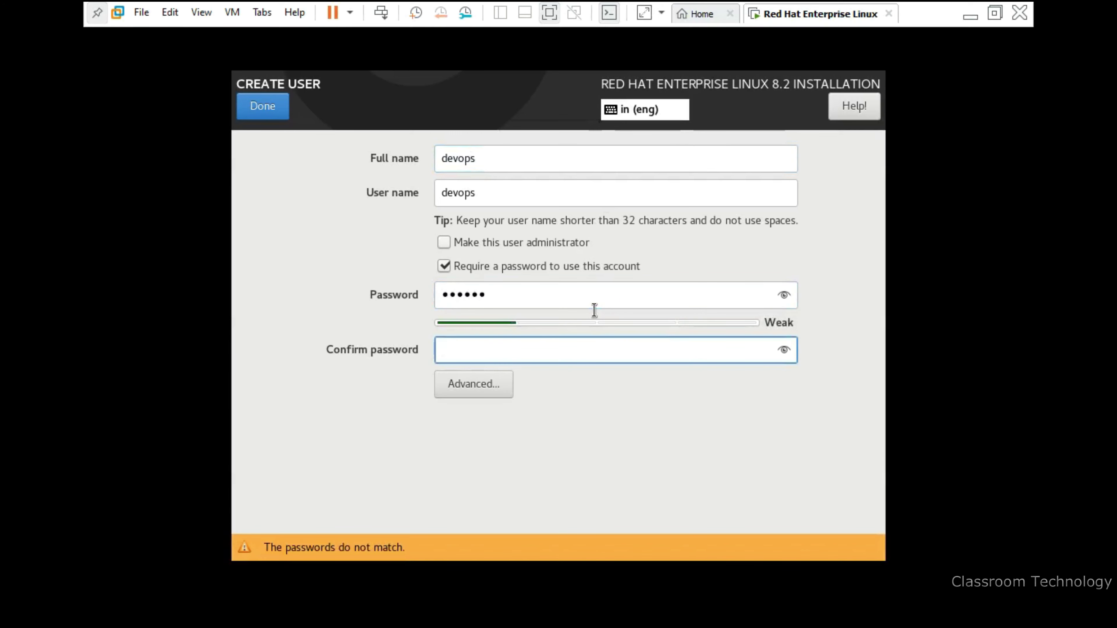
text(••••••)
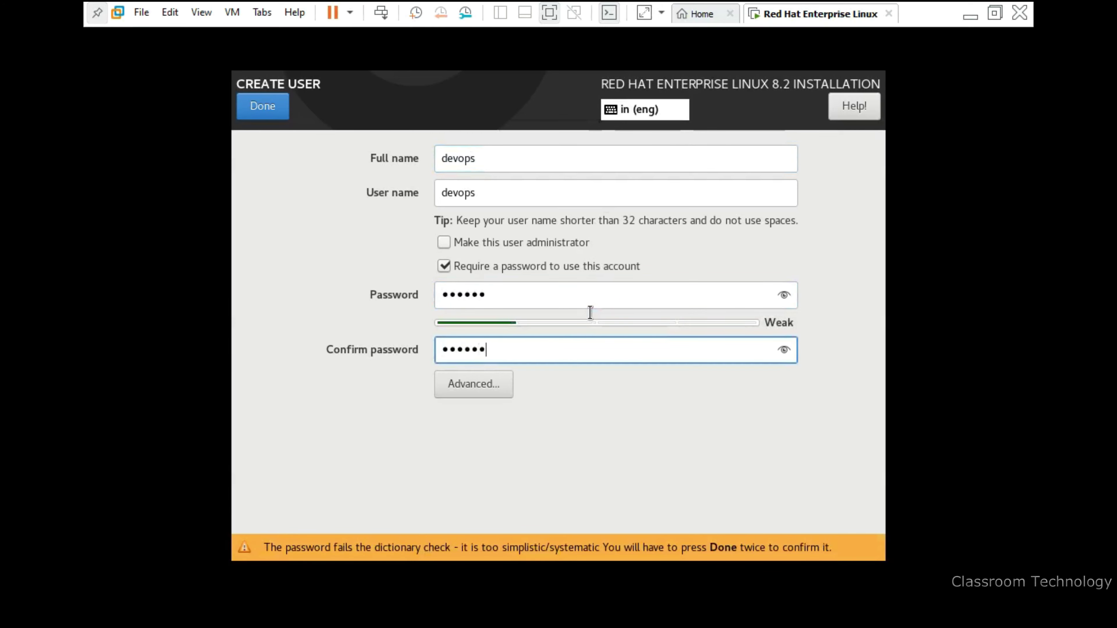
click(280, 114)
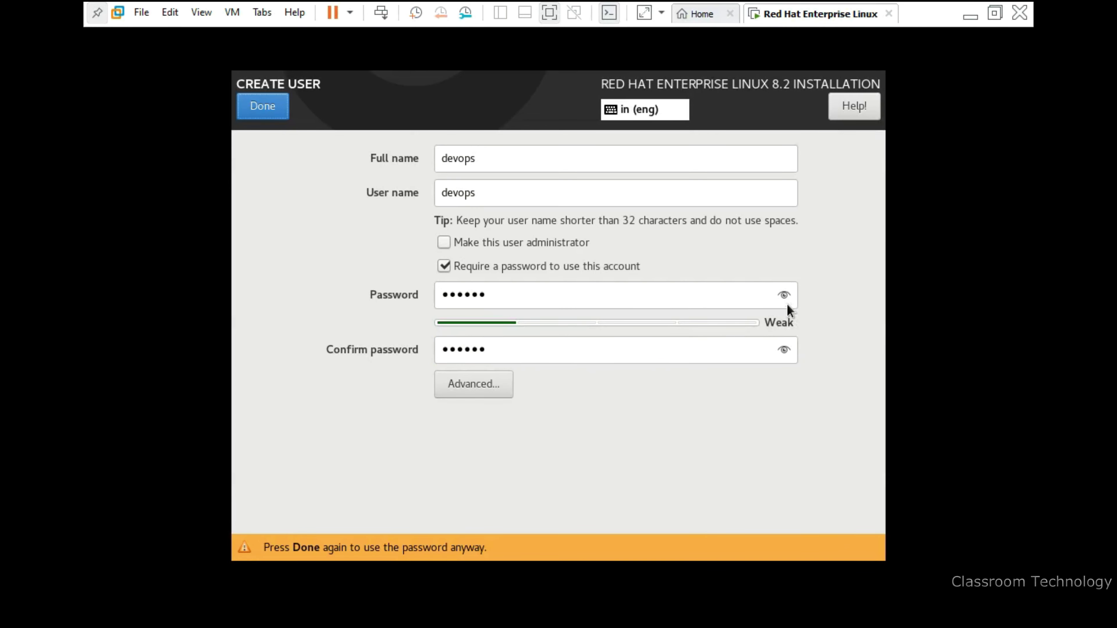
click(261, 110)
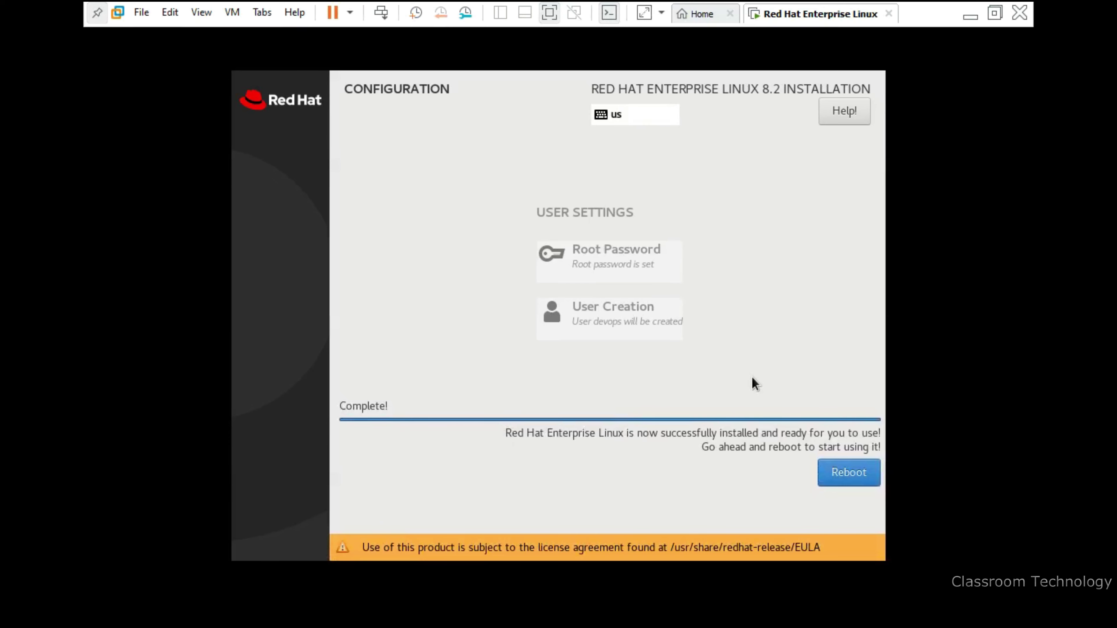
Reboot the completed RHEL 8.2 installation
click(847, 478)
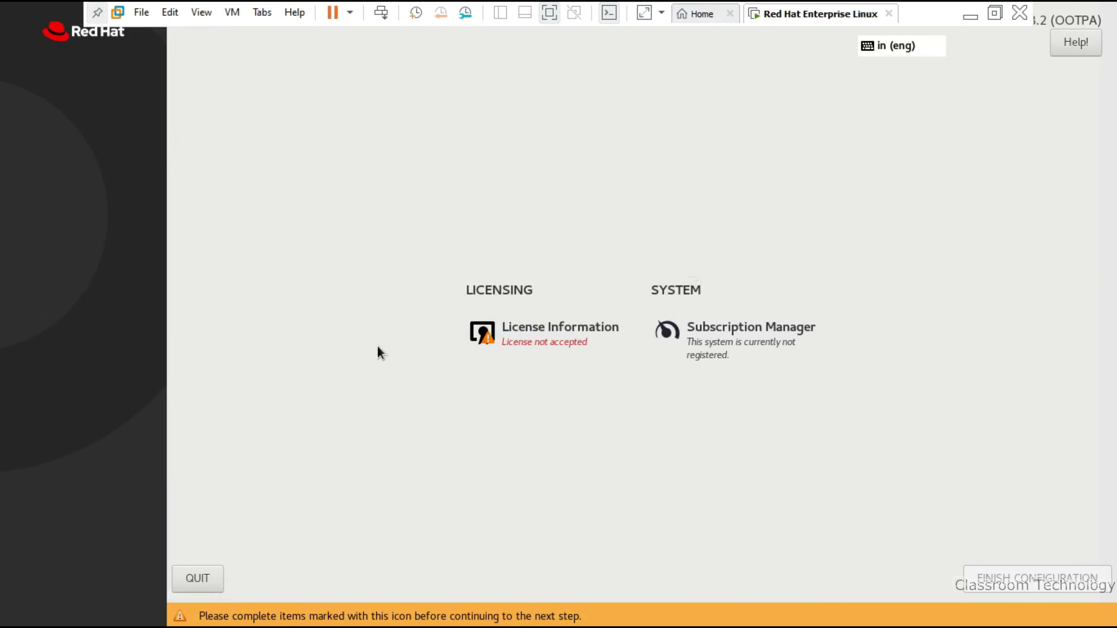
Accept the license agreement under License Information, then choose FINISH CONFIGURATION
click(540, 338)
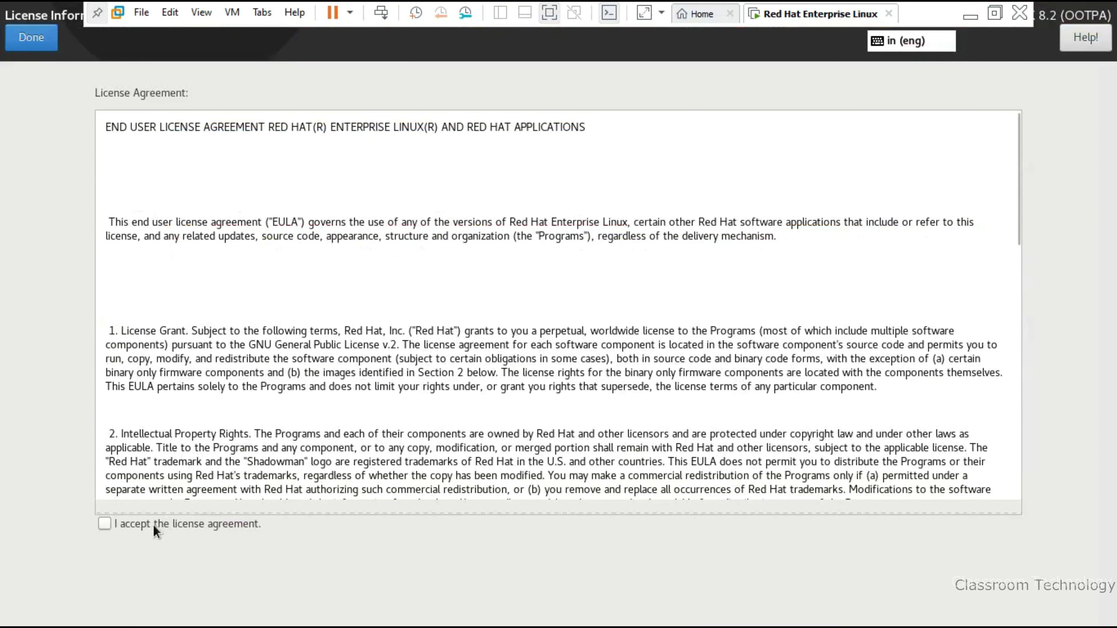
click(106, 525)
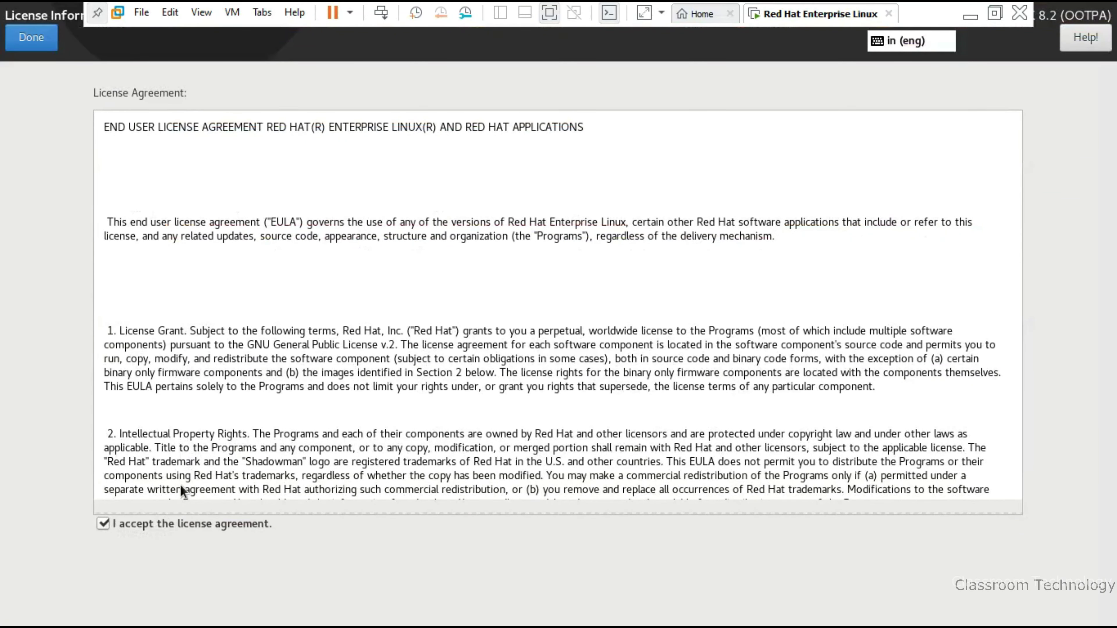
click(30, 40)
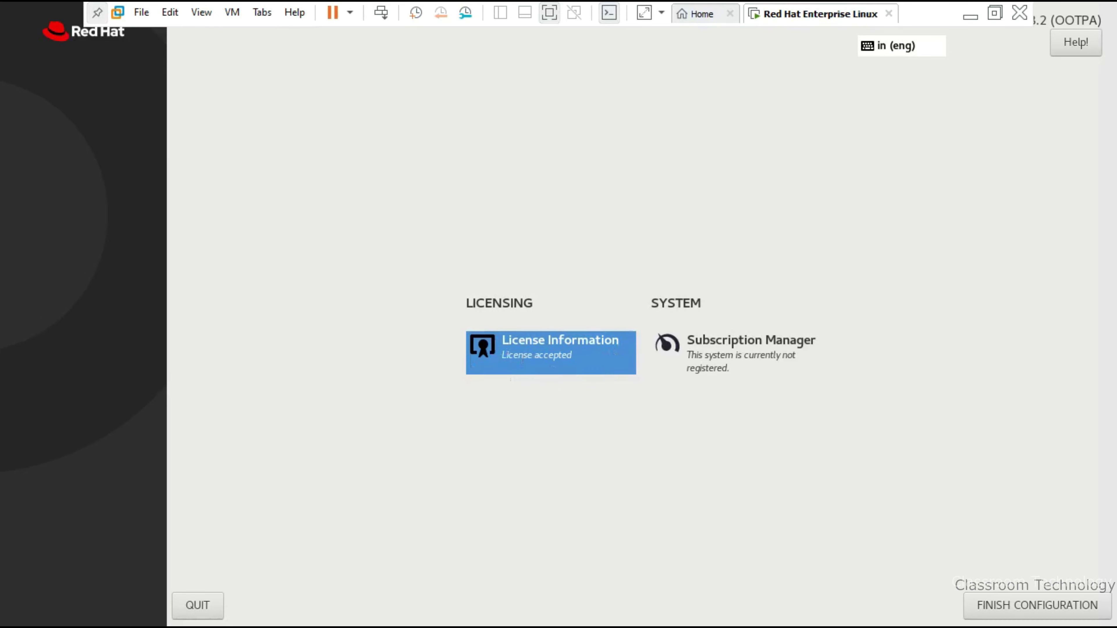
click(1043, 610)
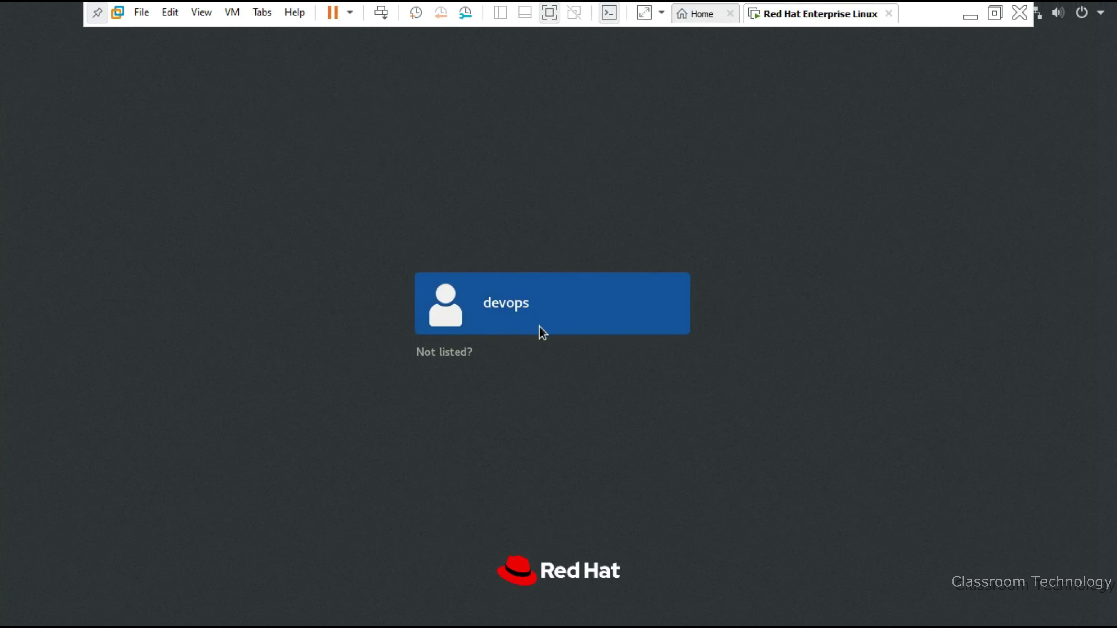
Log in as root via 'Not listed?' using the root password
click(457, 360)
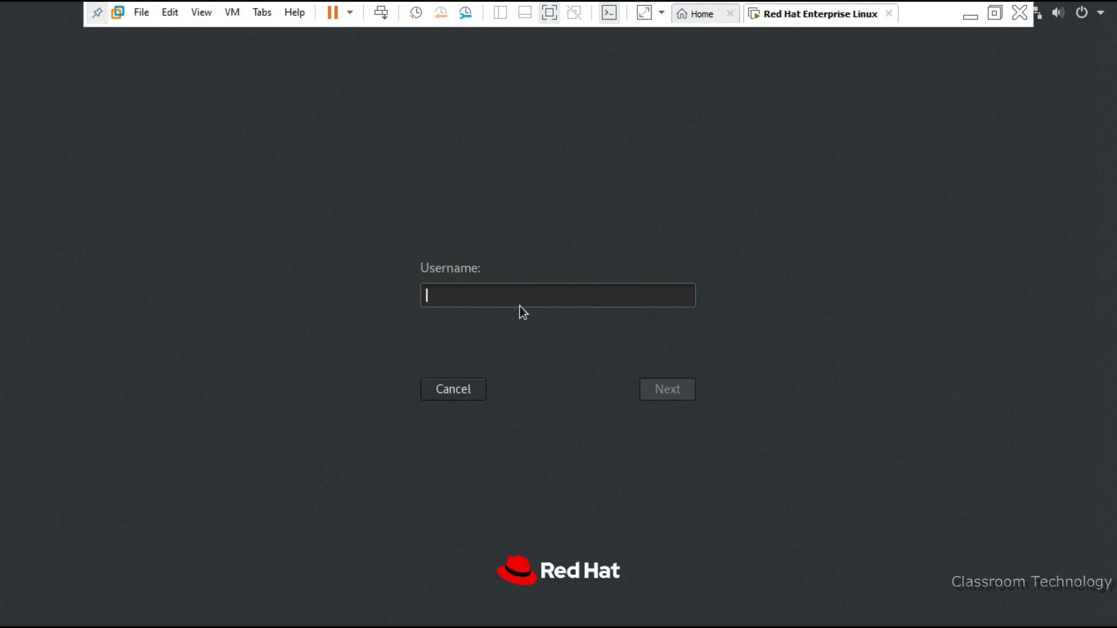
text(rfoo)
key(BackSpace)
key(BackSpace)
key(BackSpace)
key(BackSpace)
text(root)
key(Return)
text(redhat)
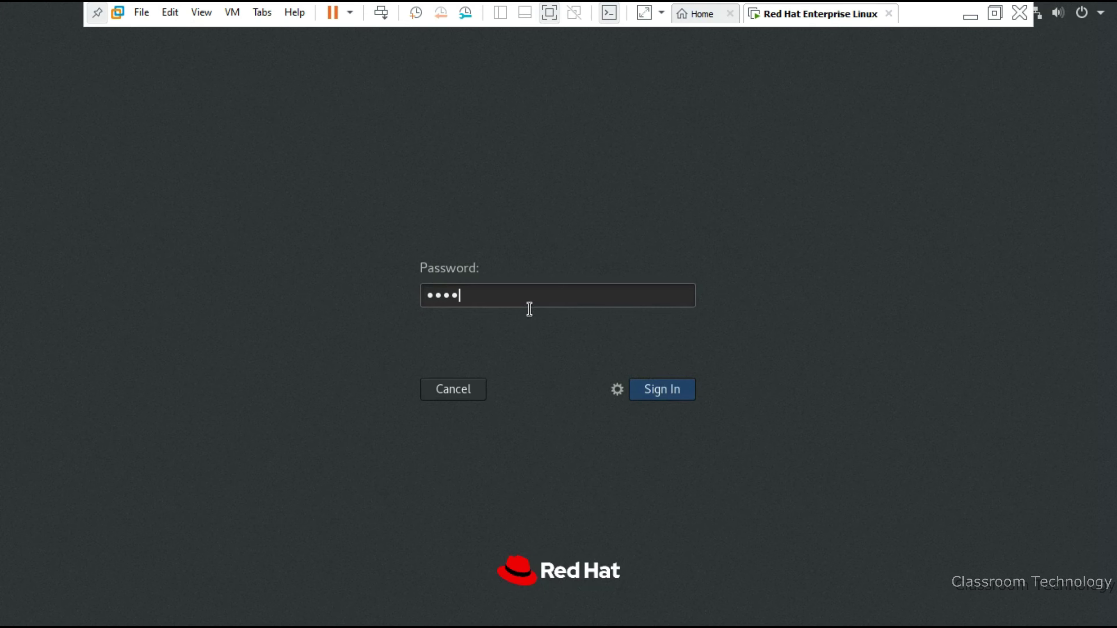
key(Return)
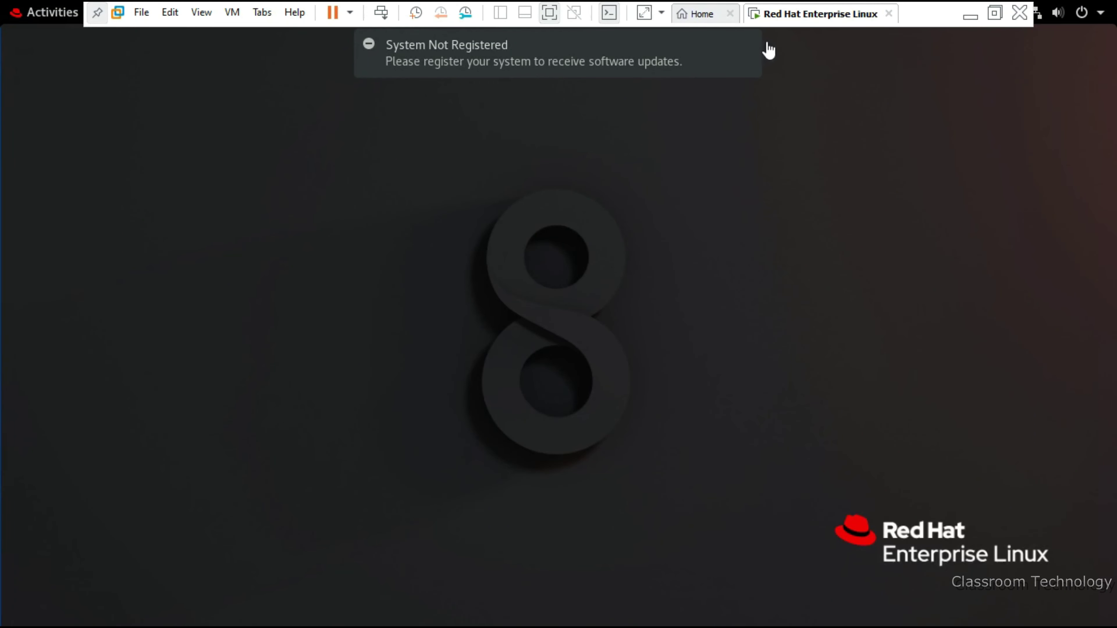
Get through GNOME's language, keyboard, privacy and online-accounts pages, then show the VM full screen
click(548, 17)
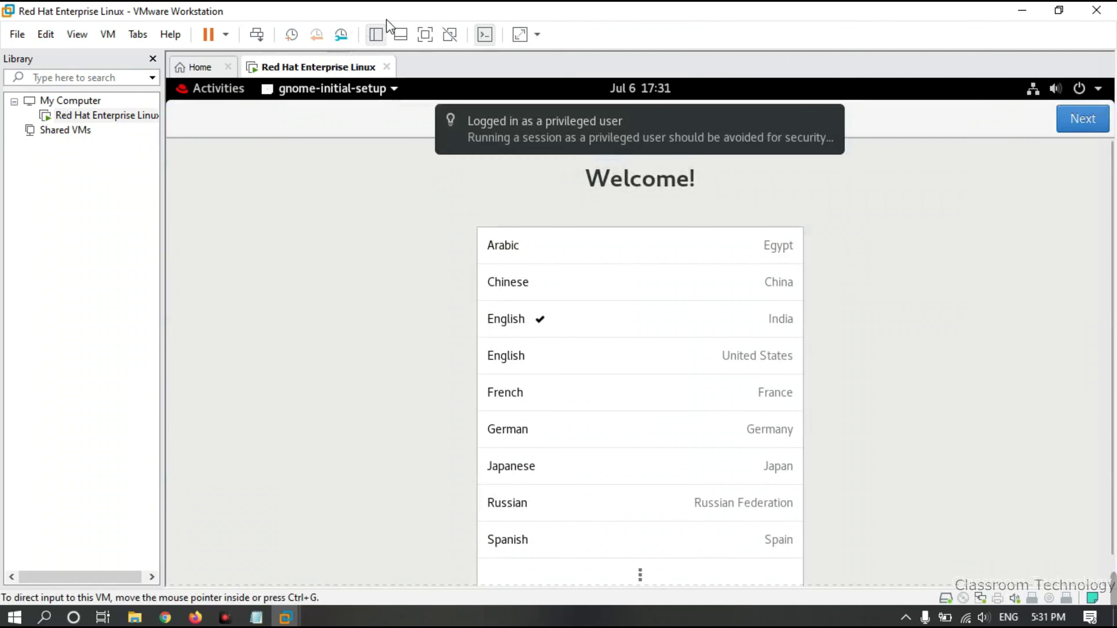
click(1083, 124)
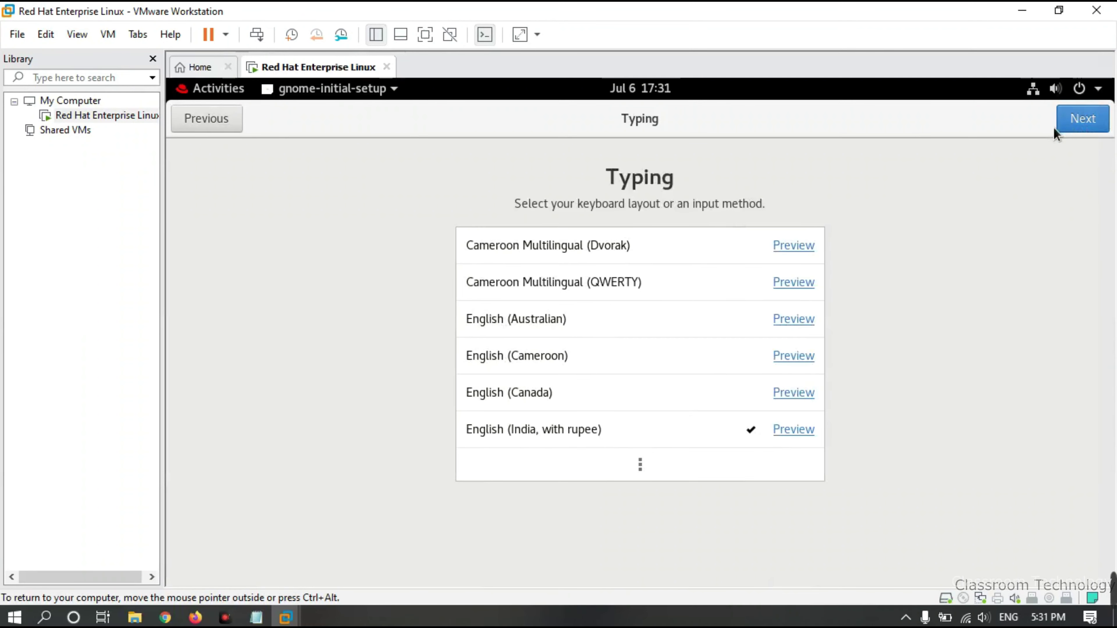
click(1082, 120)
click(1096, 125)
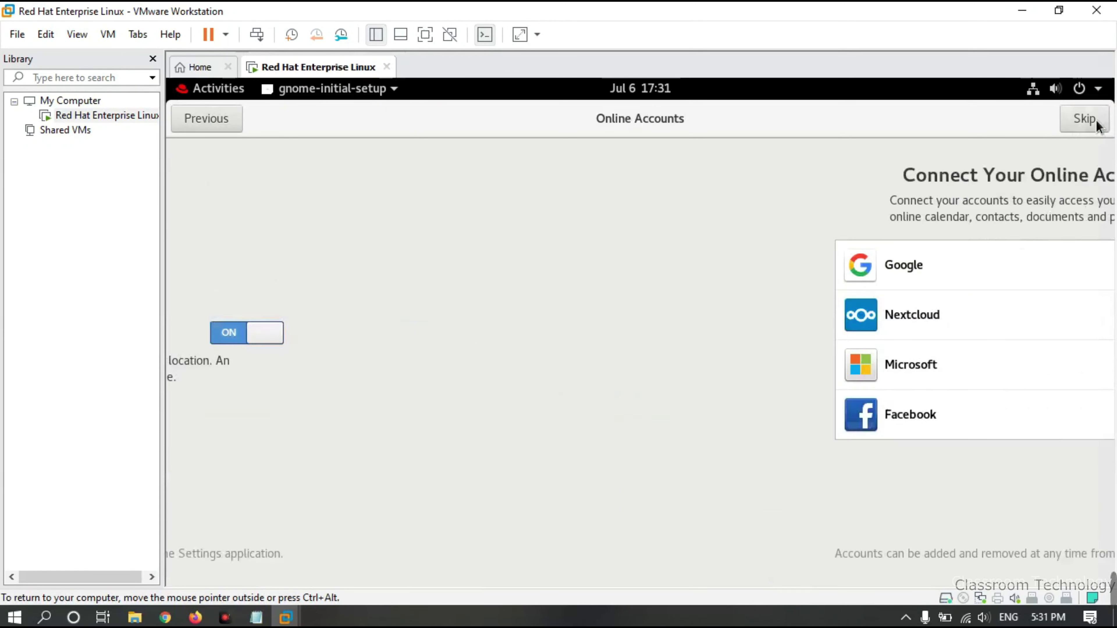
click(1096, 125)
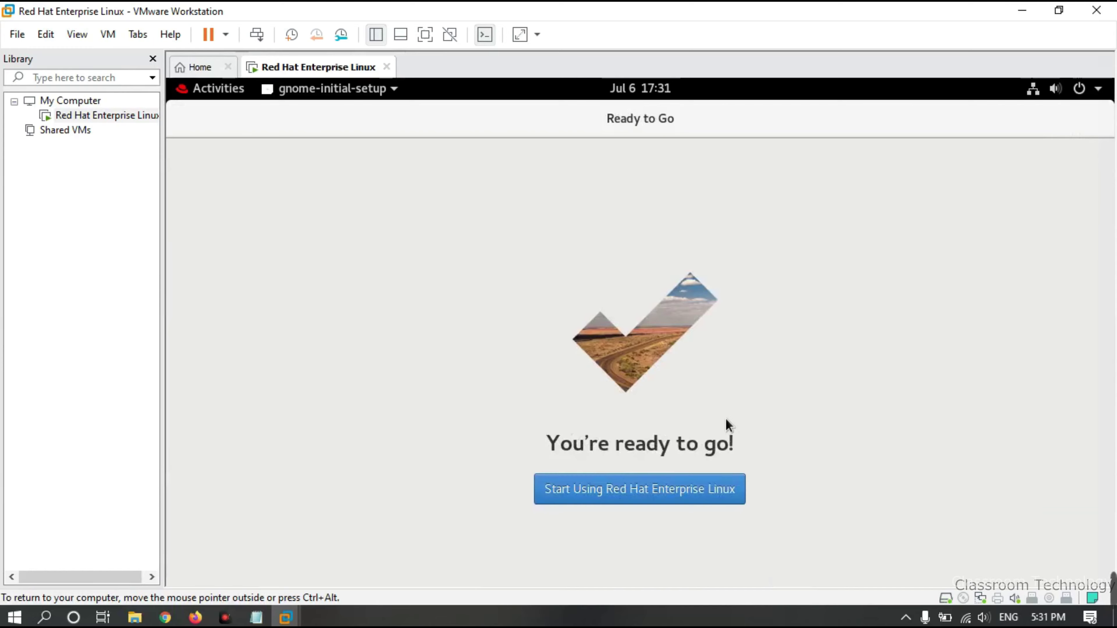
click(572, 501)
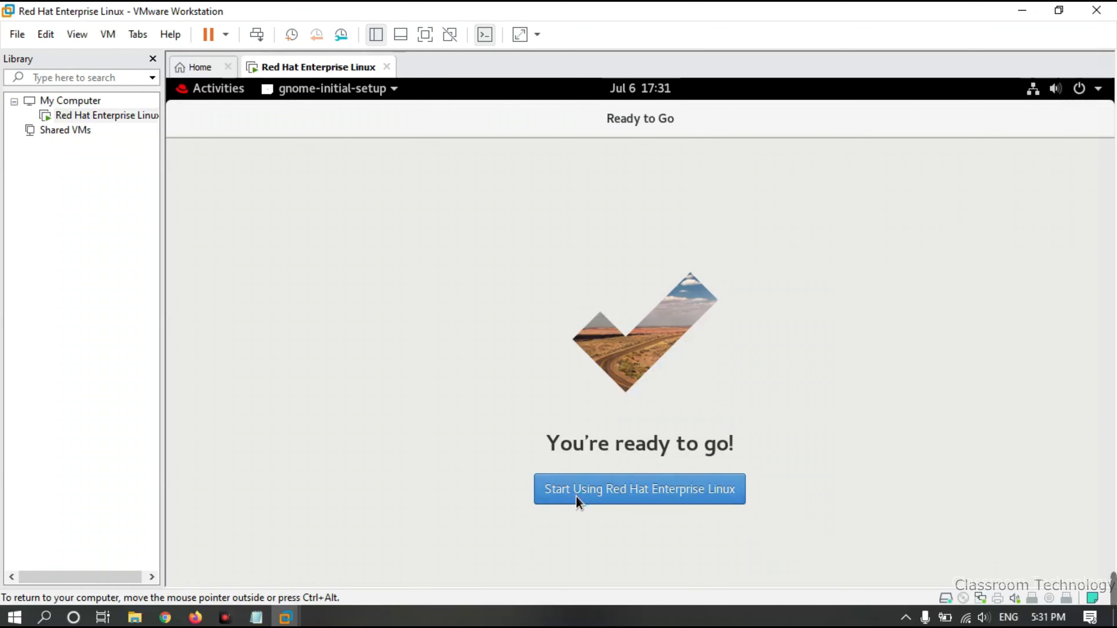
click(577, 502)
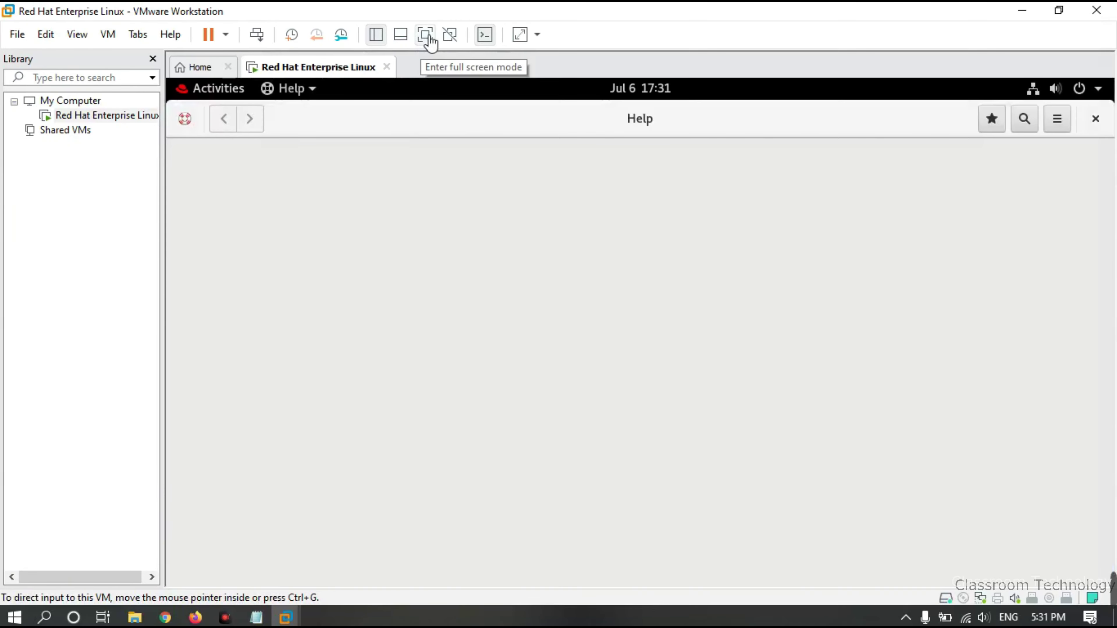
click(427, 35)
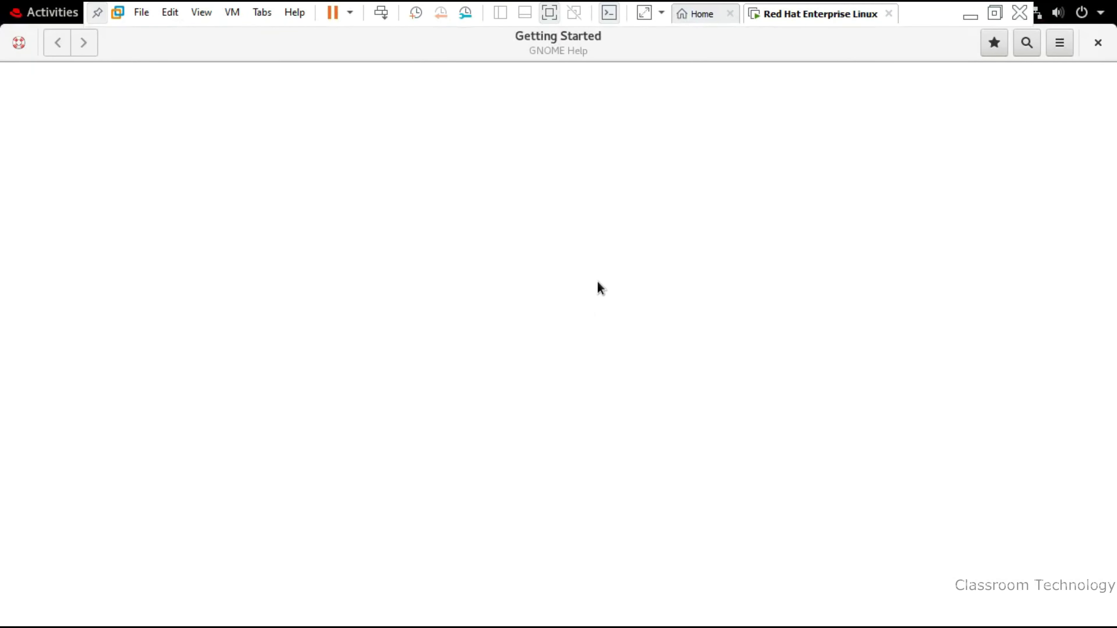
Close GNOME Help and launch Terminal from an Activities search for 'ter'
key(alt+F4)
key(super)
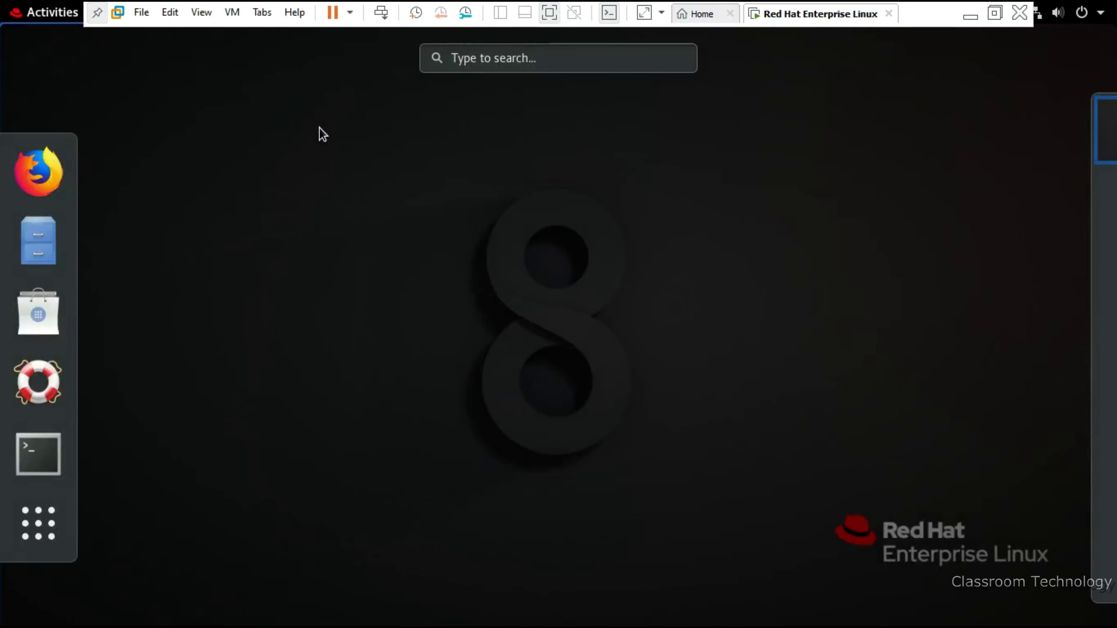
key(super)
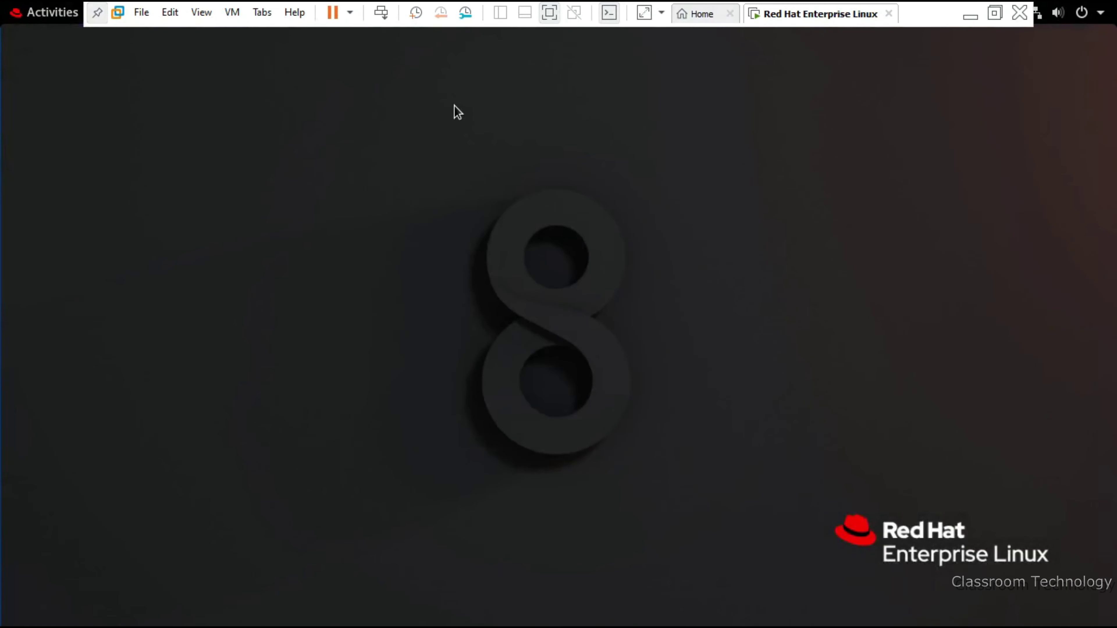
key(super)
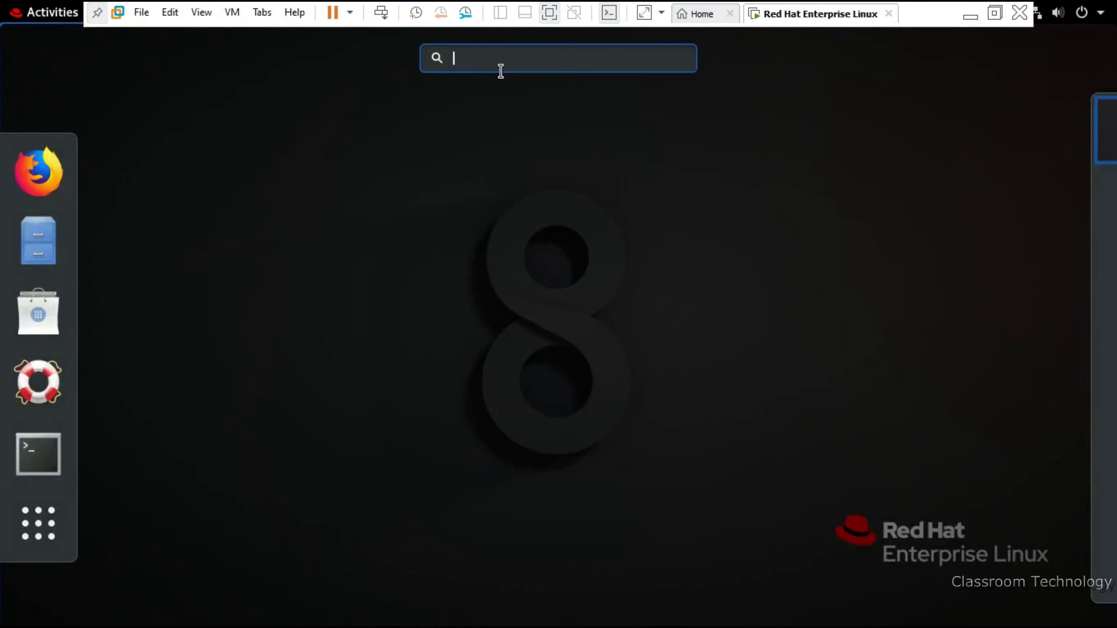
text(ter)
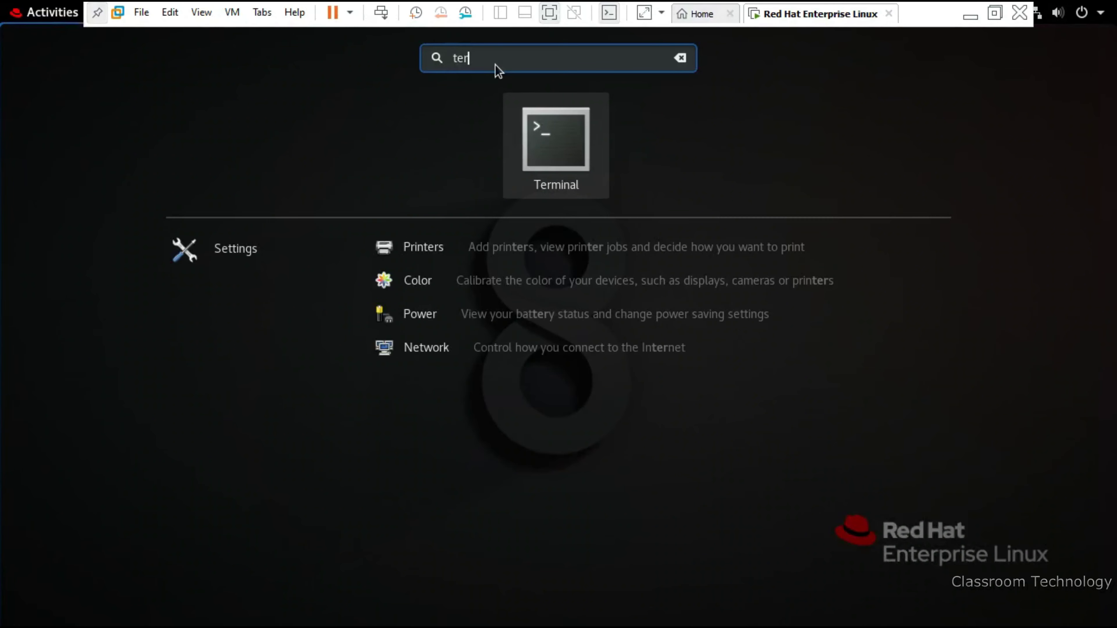
key(Return)
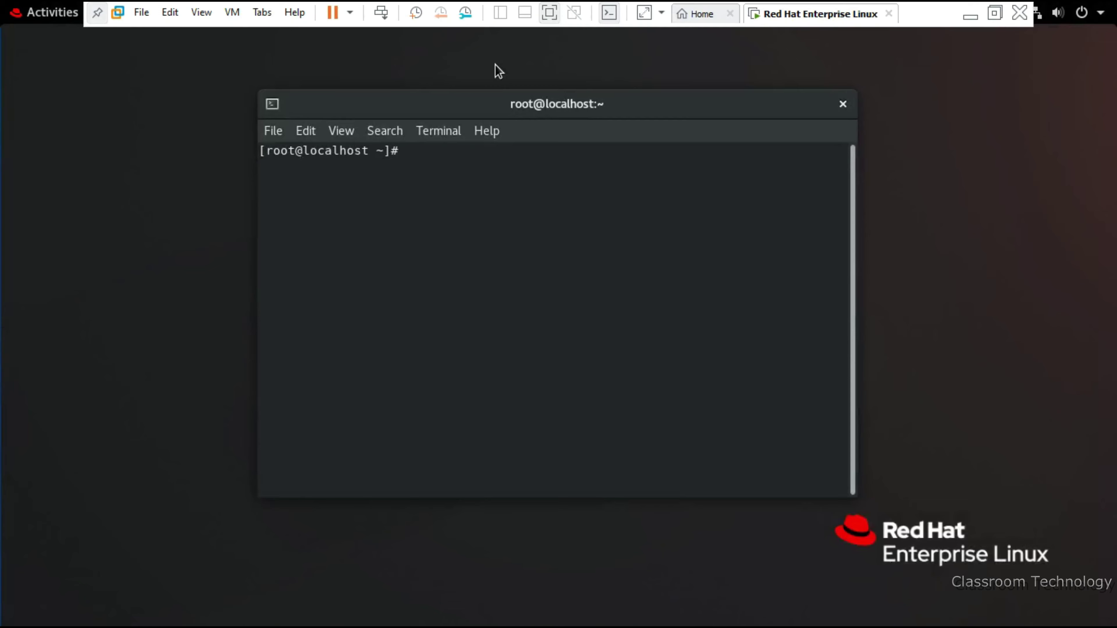
Run 'echo Welcome to Classroom Technology' and close the terminal window
text(echo Welcome to Classroom Technology)
key(Return)
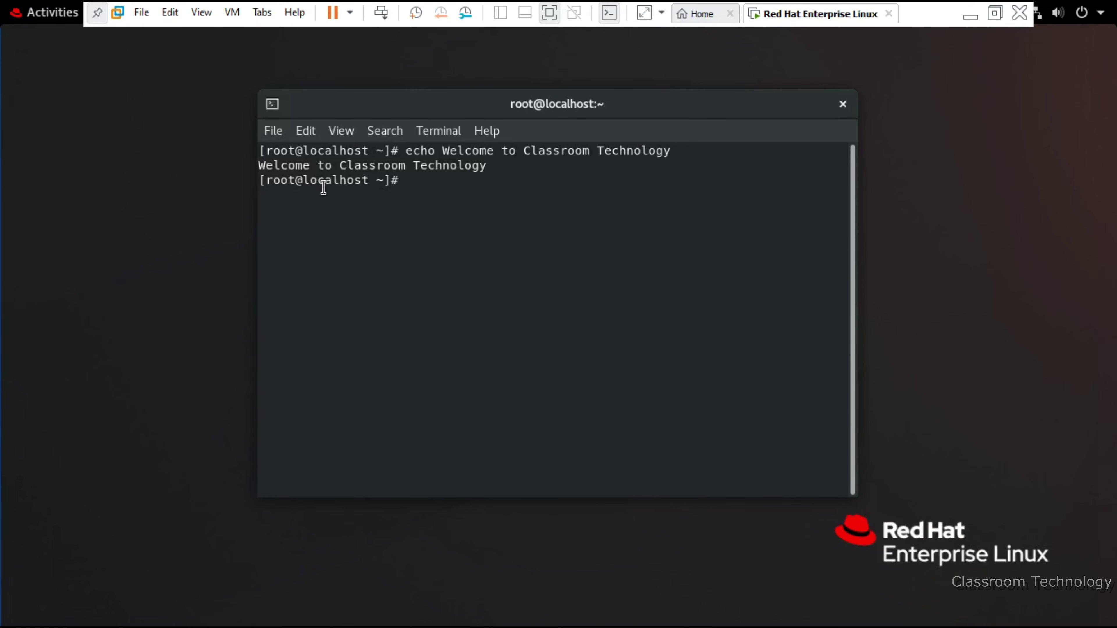
click(844, 105)
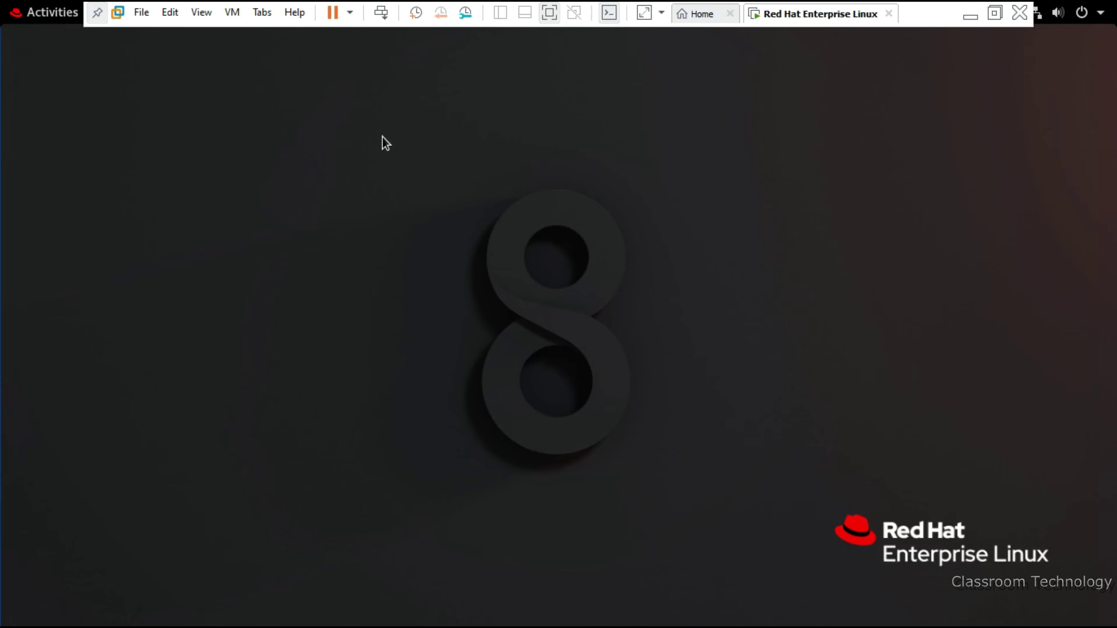
Shut down the RHEL guest with the poweroff command from a terminal
key(super)
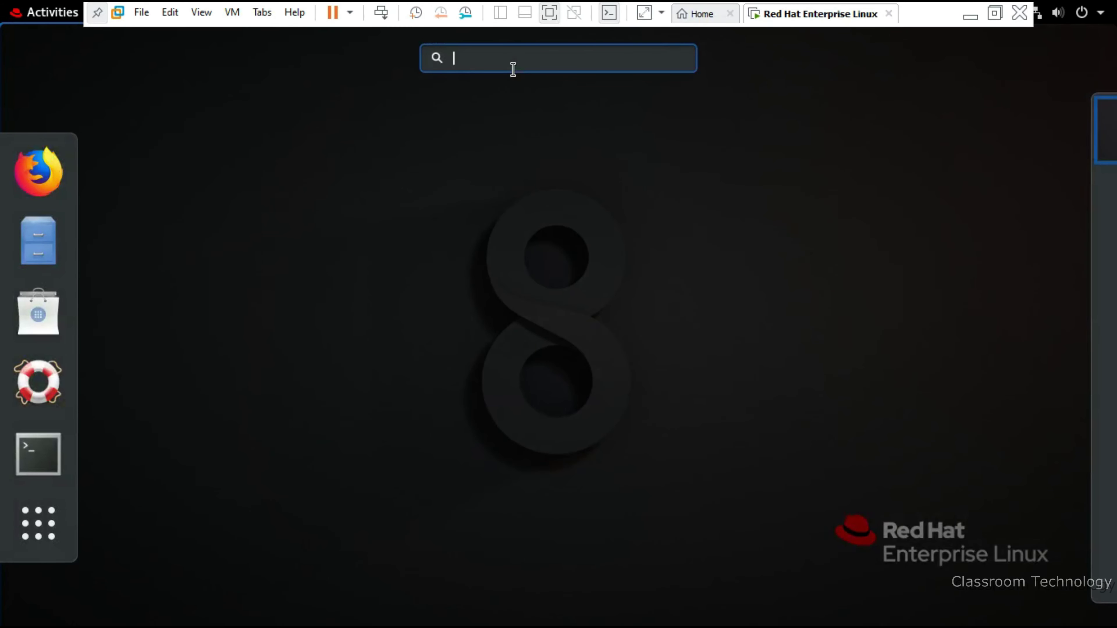
text(terminal)
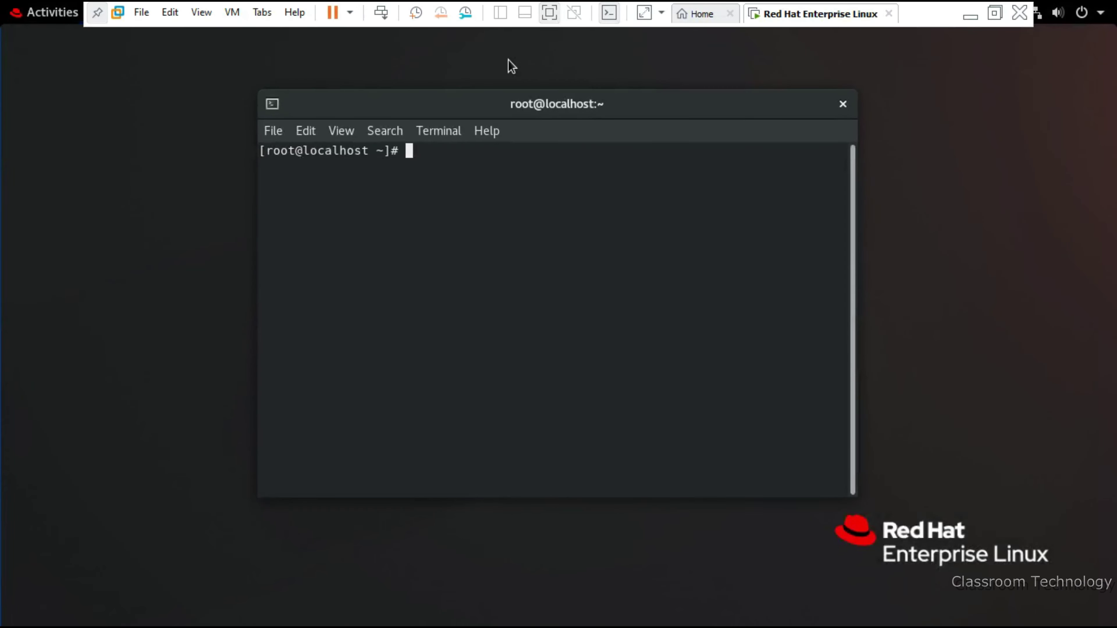
text(poweroff)
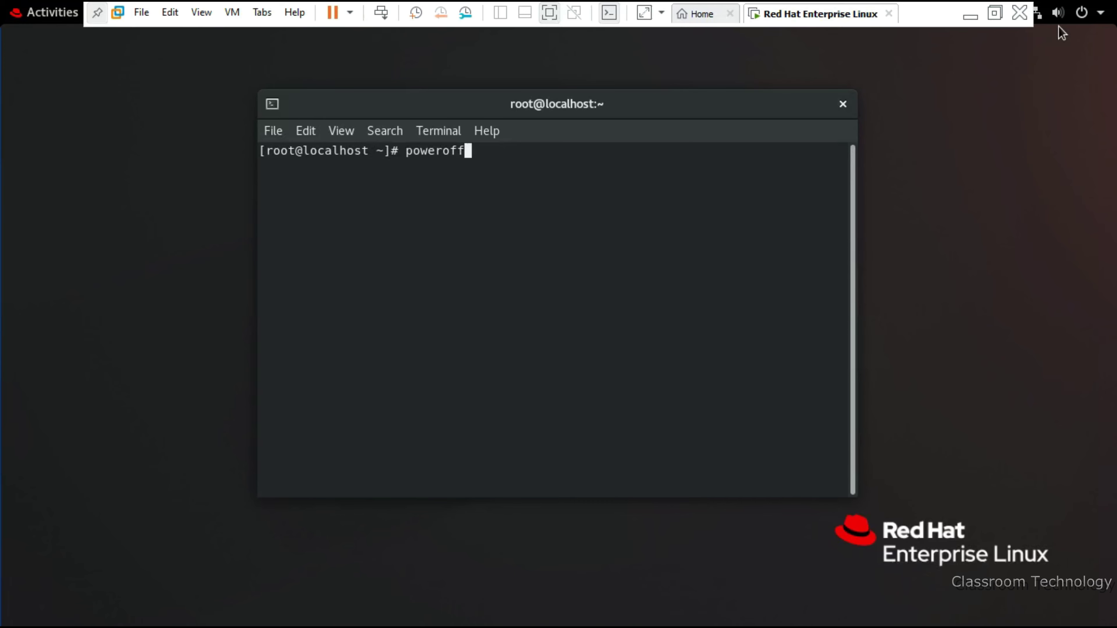
click(1087, 19)
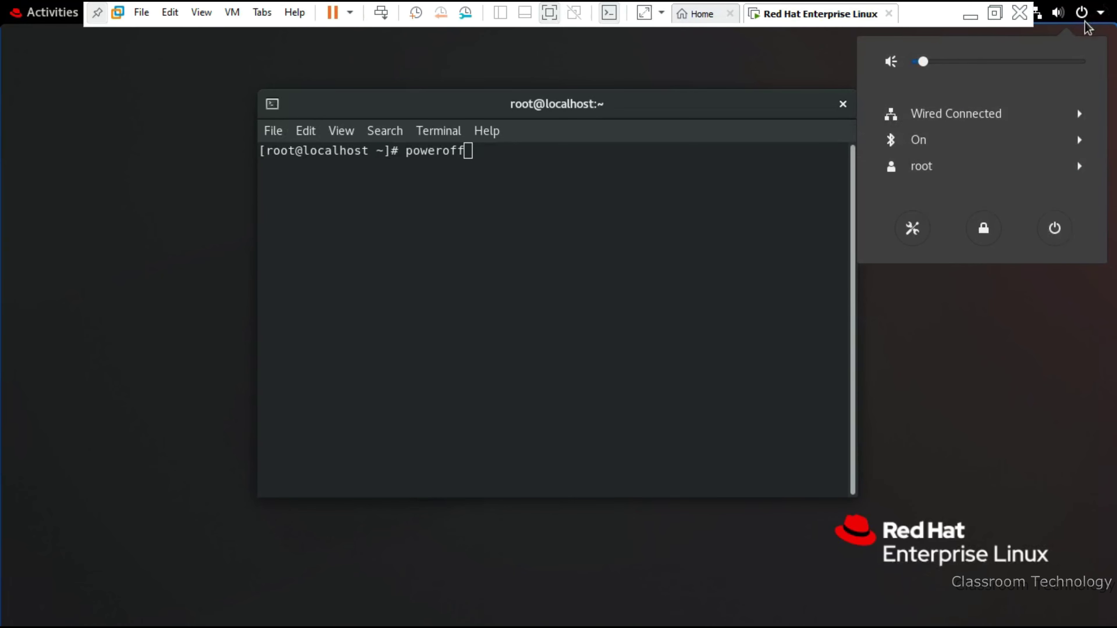
click(542, 221)
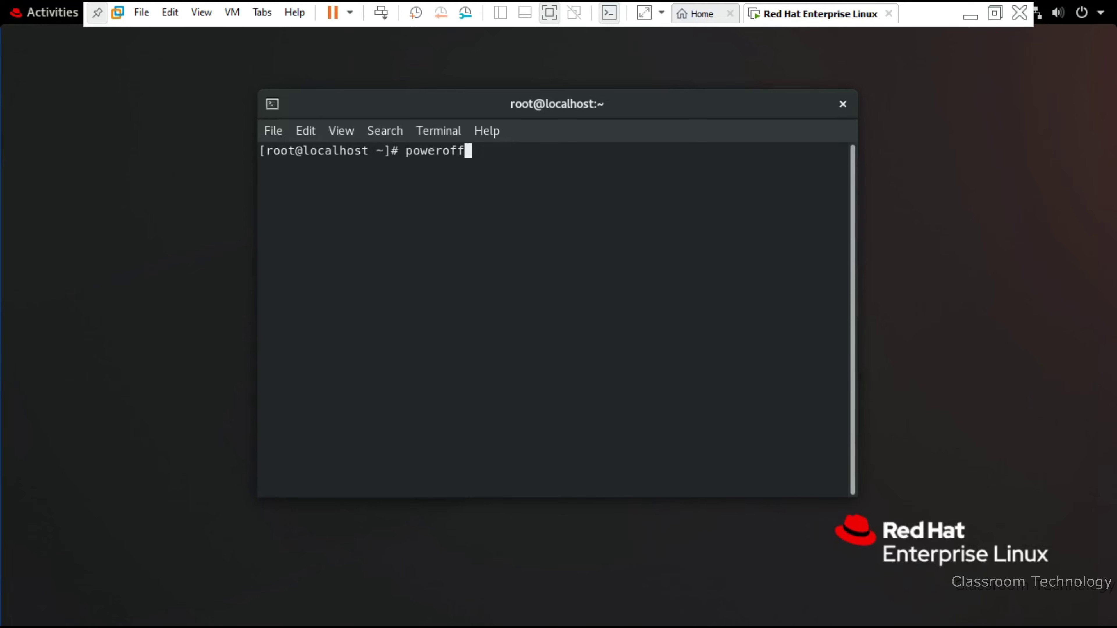
key(Return)
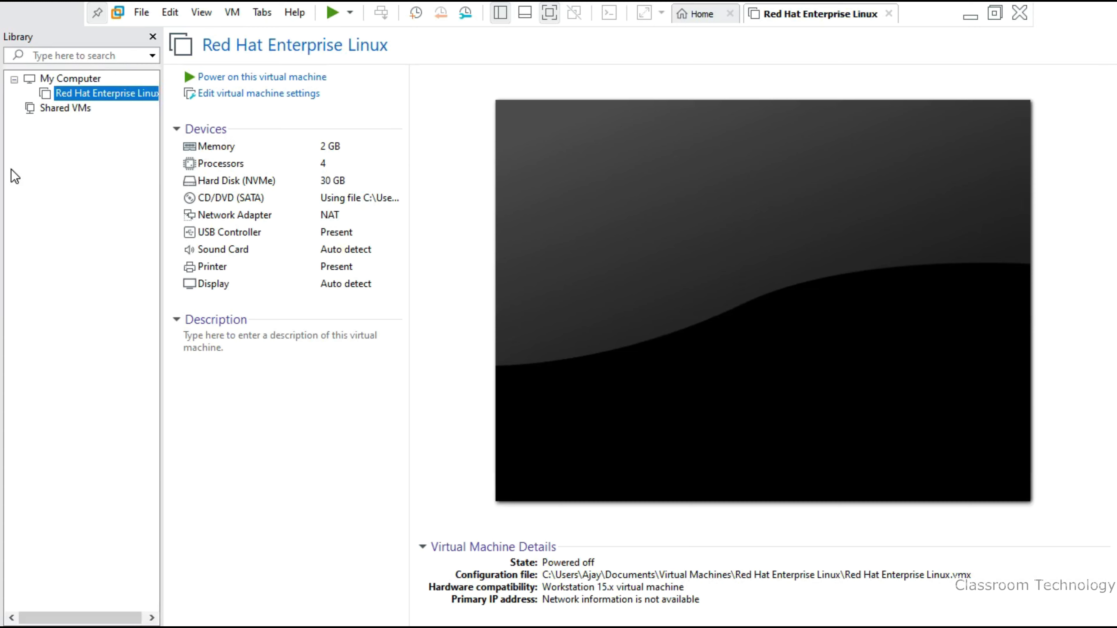
Take a snapshot named '1st SS' of the VM, then check it in the Snapshot menu
right_click(98, 96)
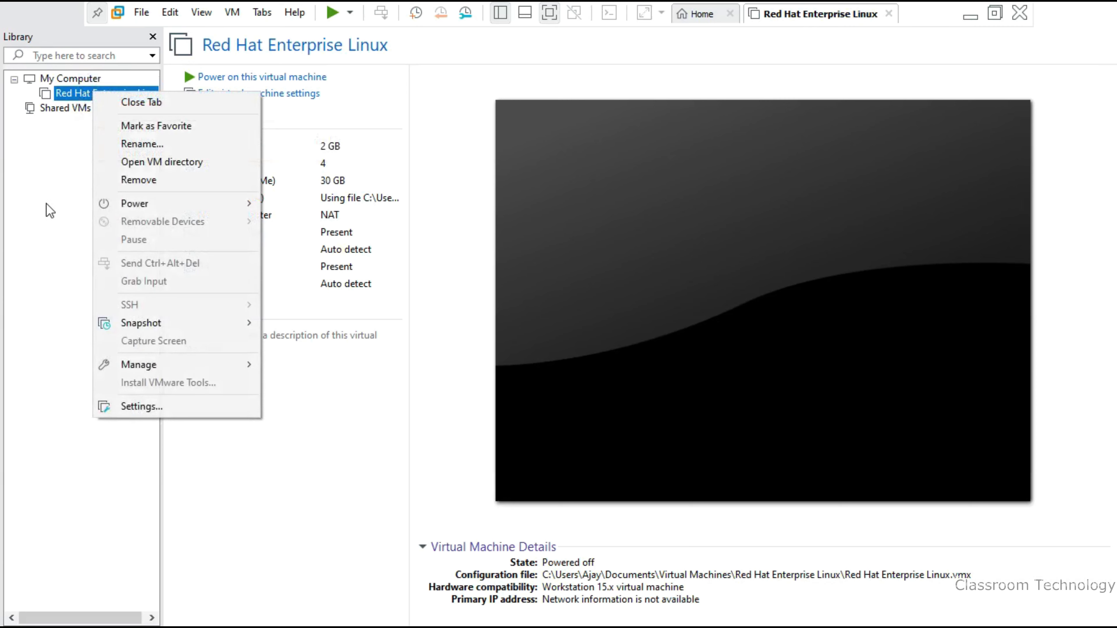
click(50, 210)
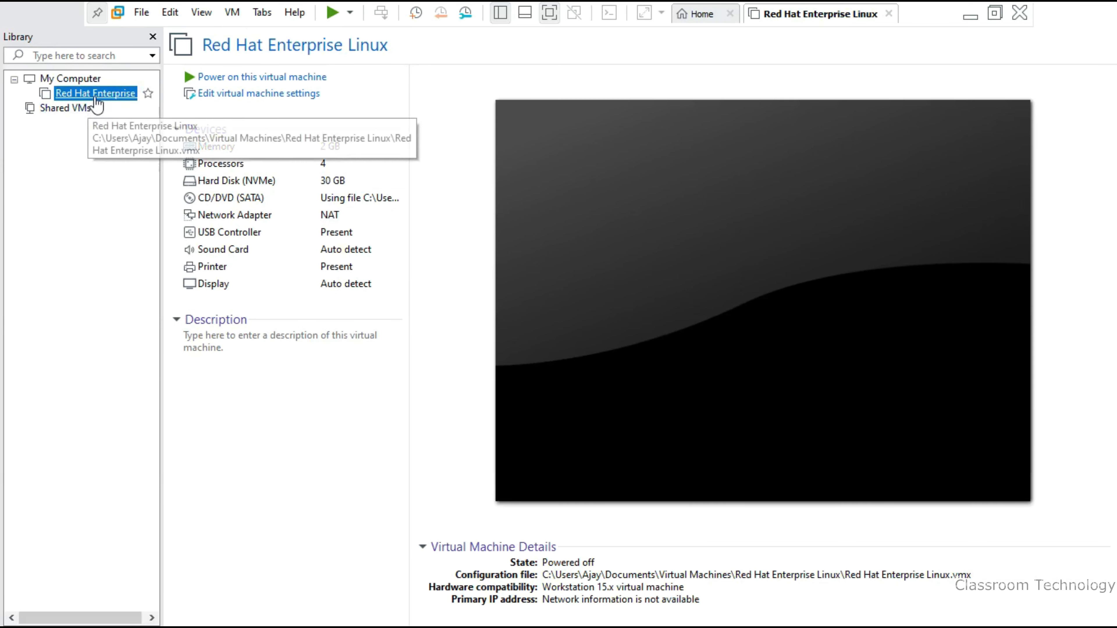
right_click(84, 92)
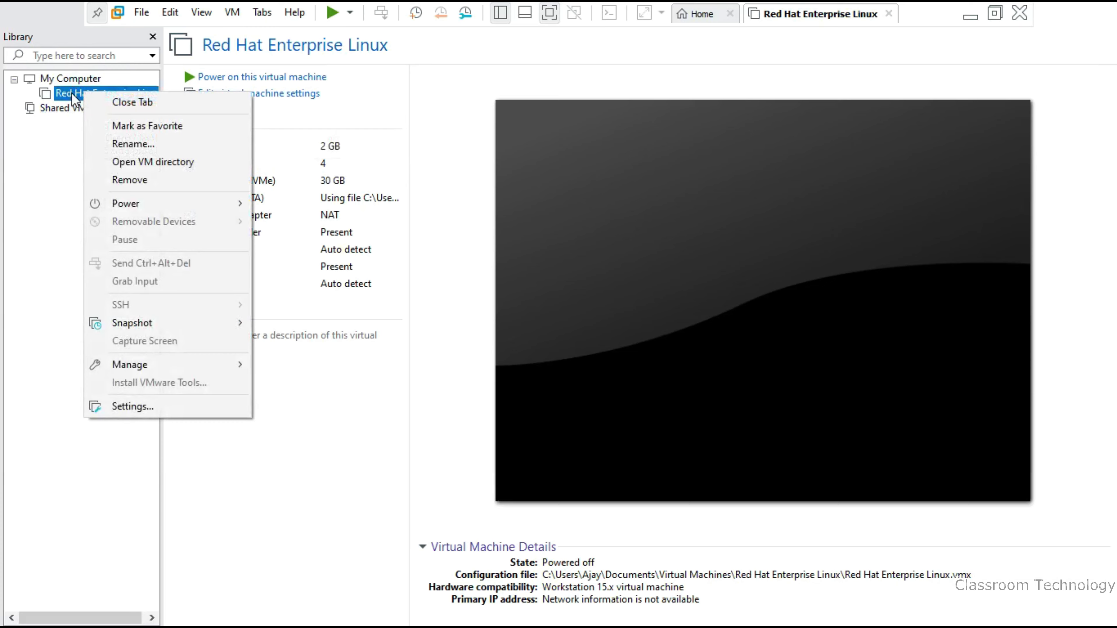
mouse_move(232, 324)
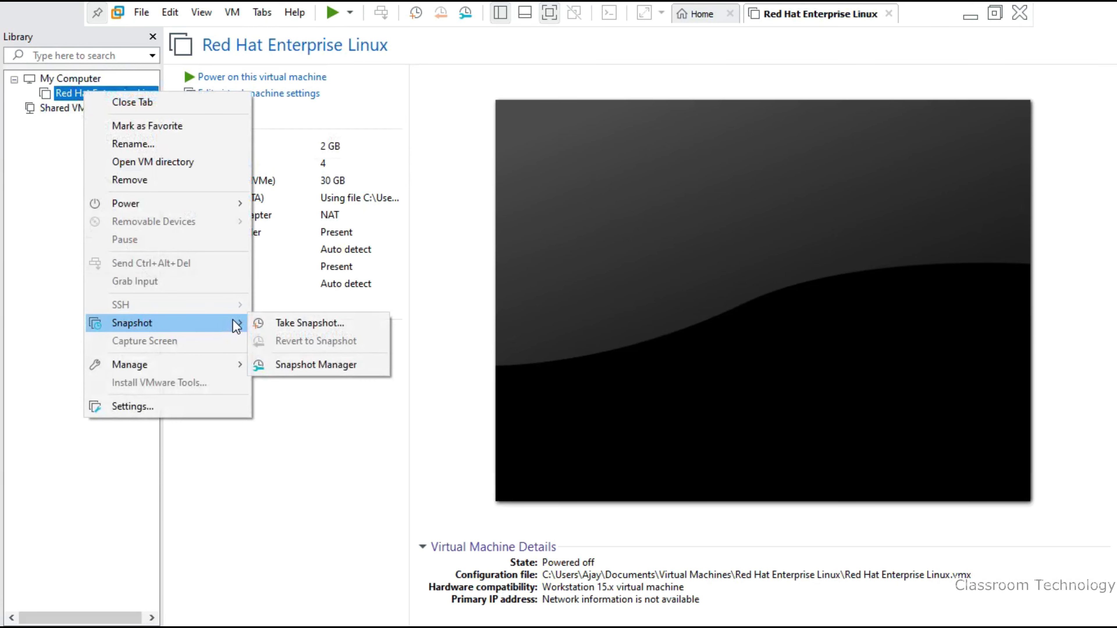
click(327, 322)
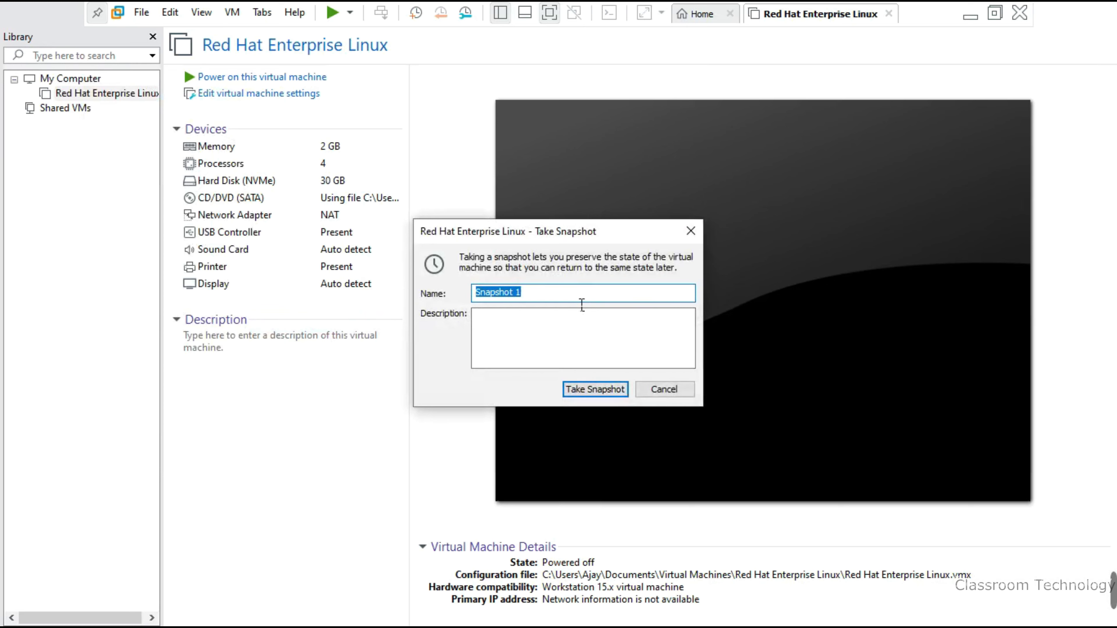
text(frees)
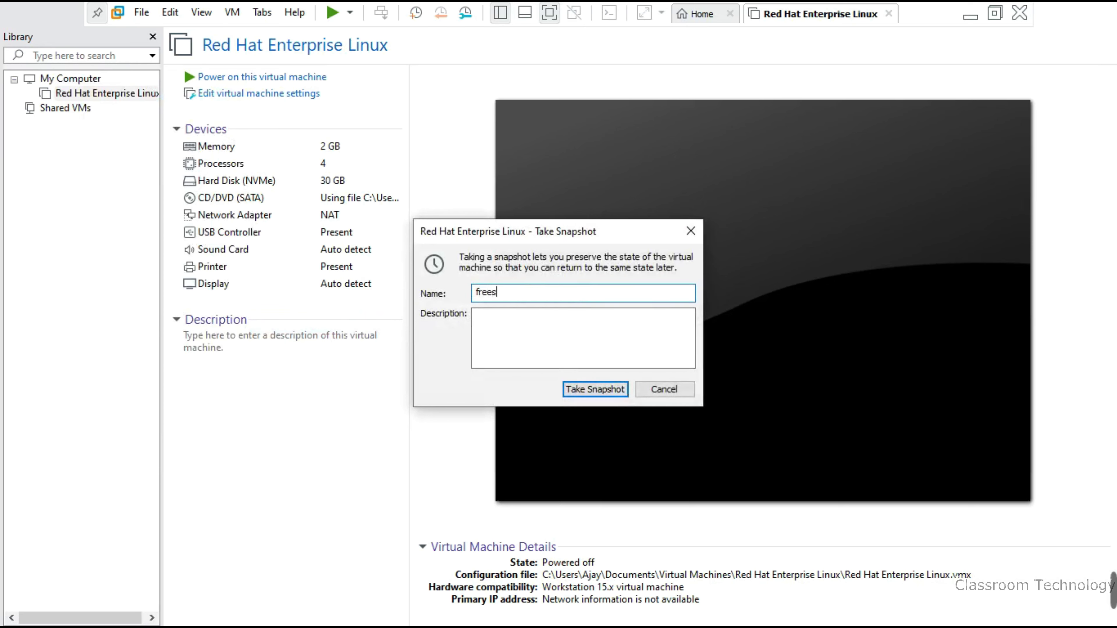
key(BackSpace)
key(BackSpace)
key(BackSpace)
key(BackSpace)
key(BackSpace)
click(606, 386)
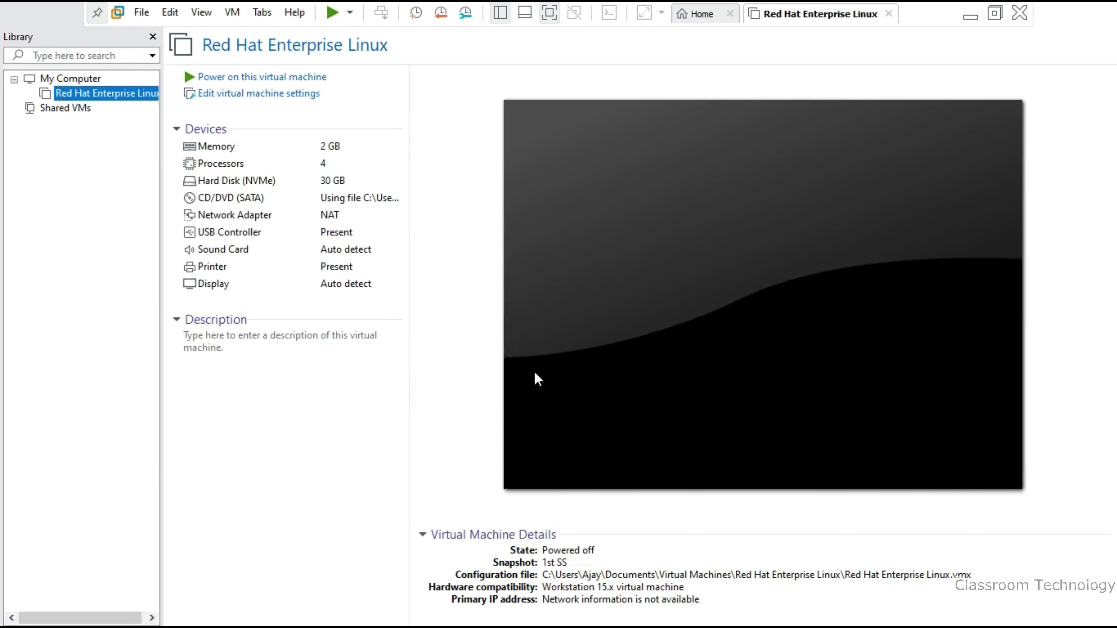
right_click(109, 94)
mouse_move(216, 330)
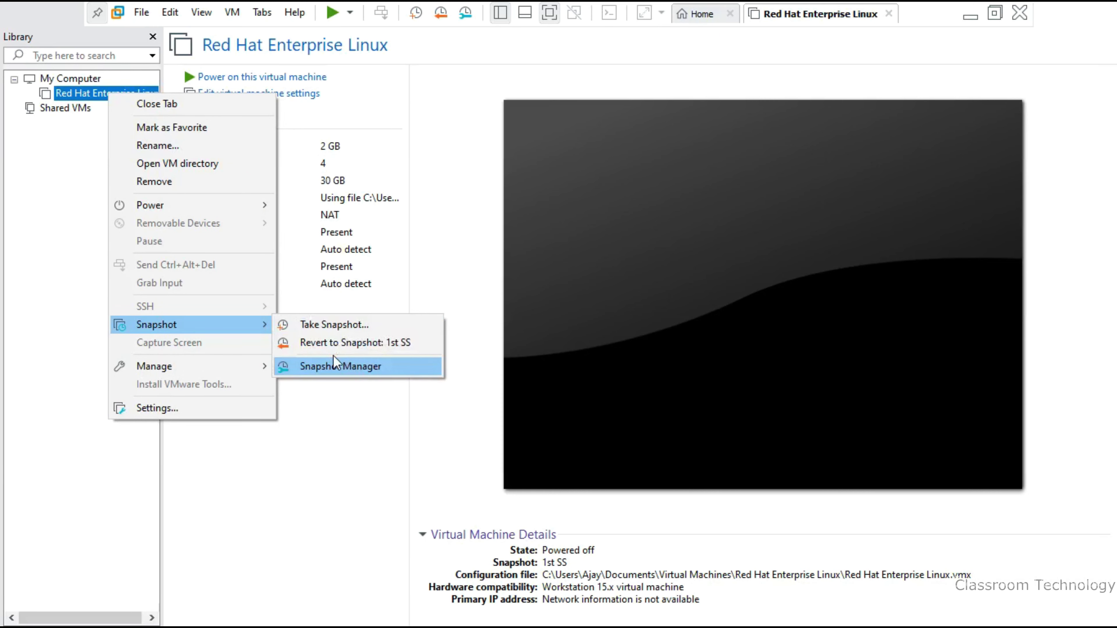
click(51, 276)
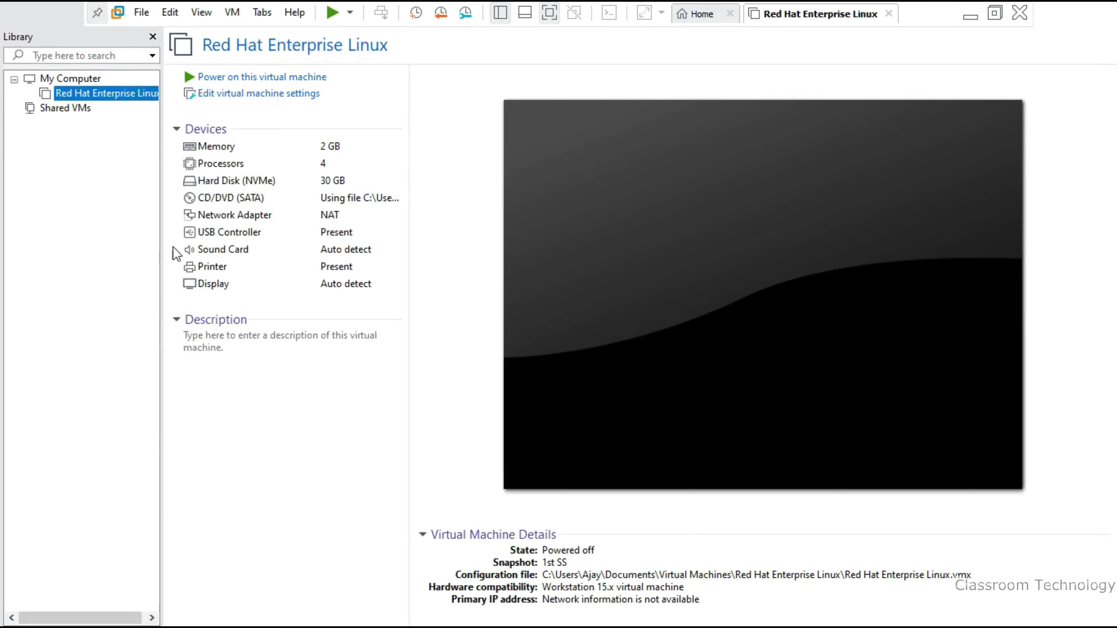
click(275, 93)
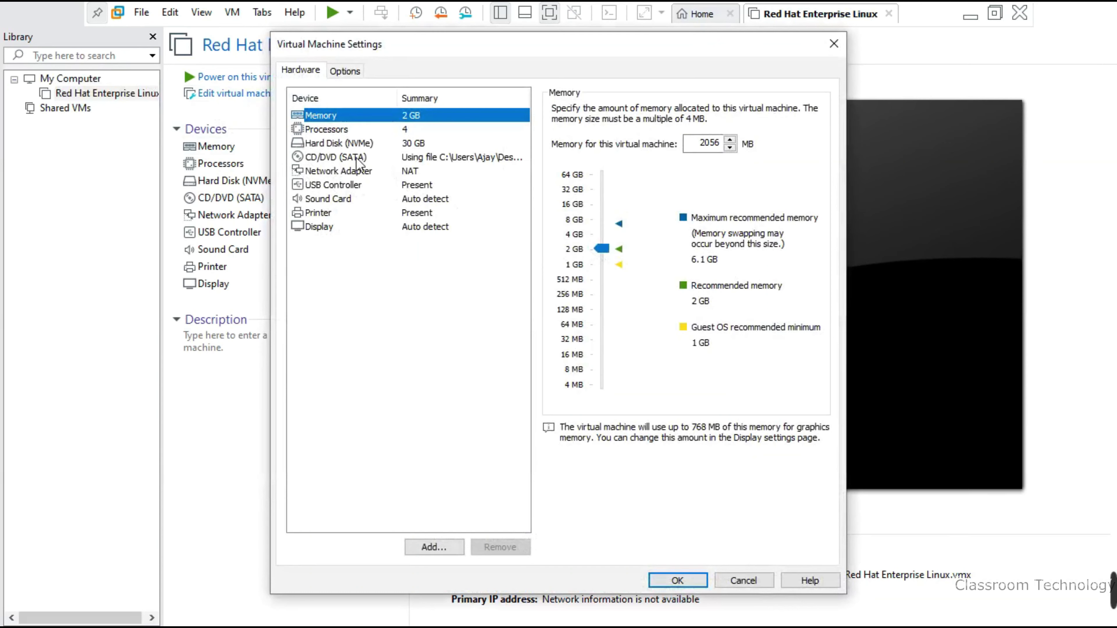
click(329, 172)
click(333, 188)
click(334, 201)
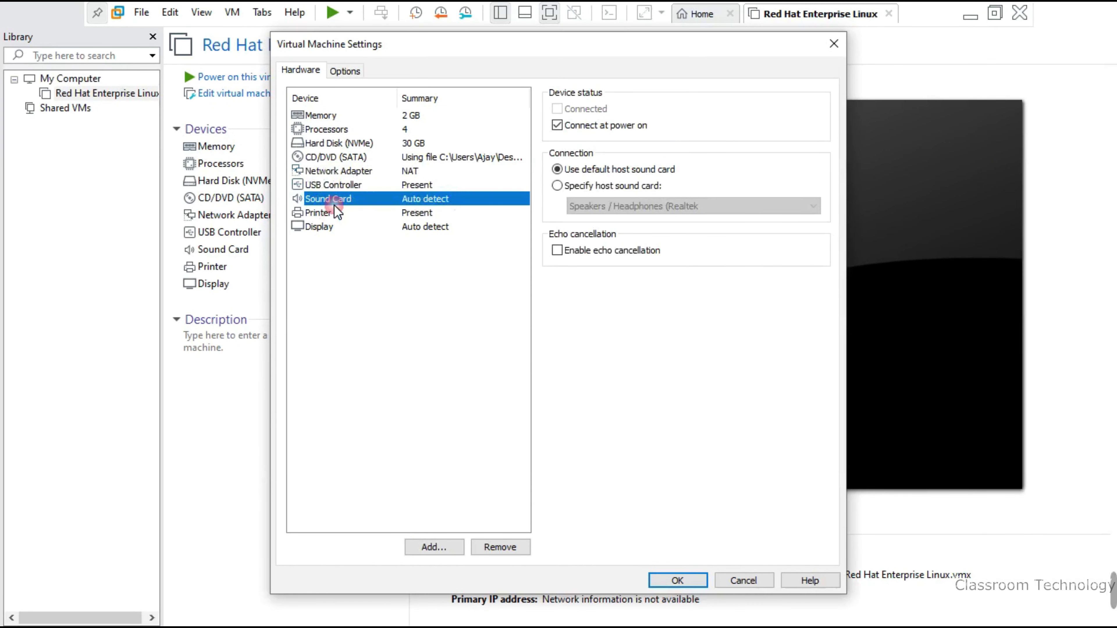
click(324, 216)
click(325, 226)
click(334, 171)
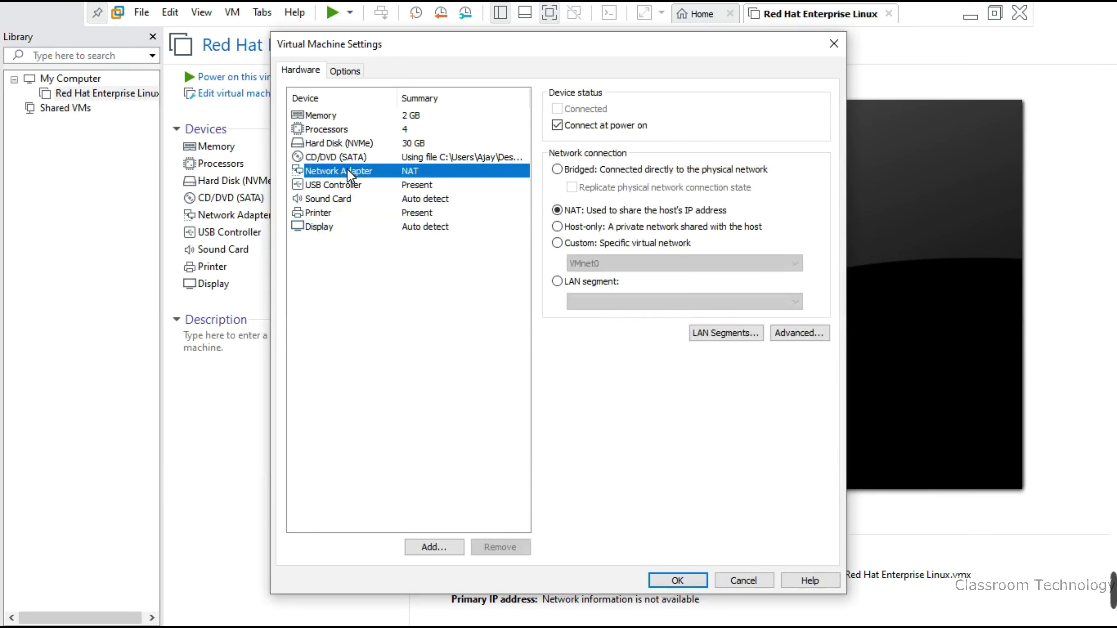
click(358, 144)
click(349, 130)
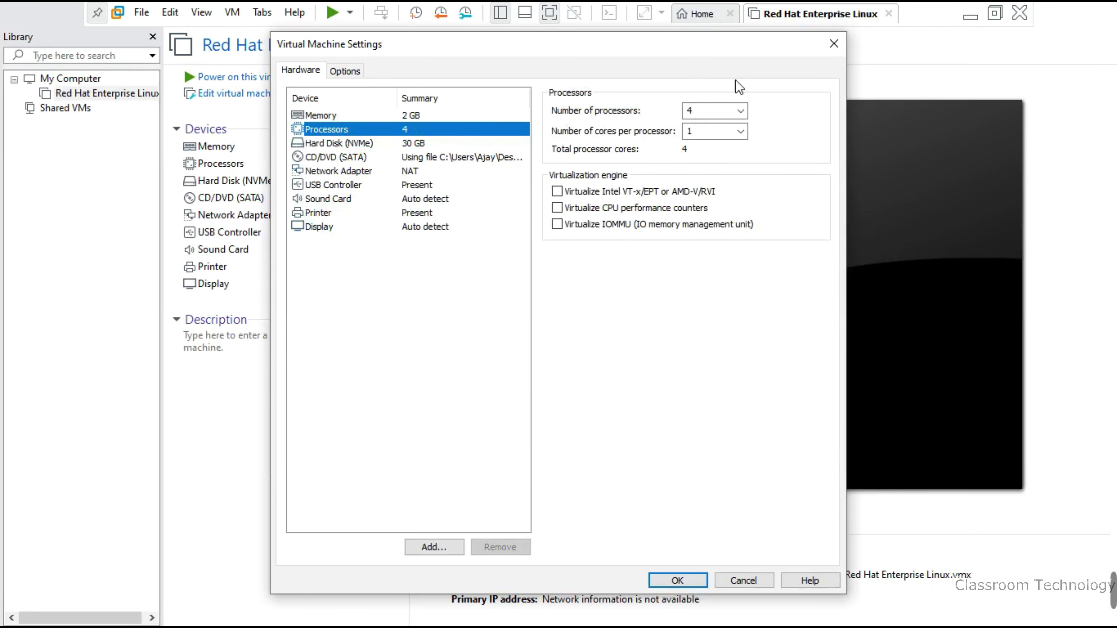
click(832, 45)
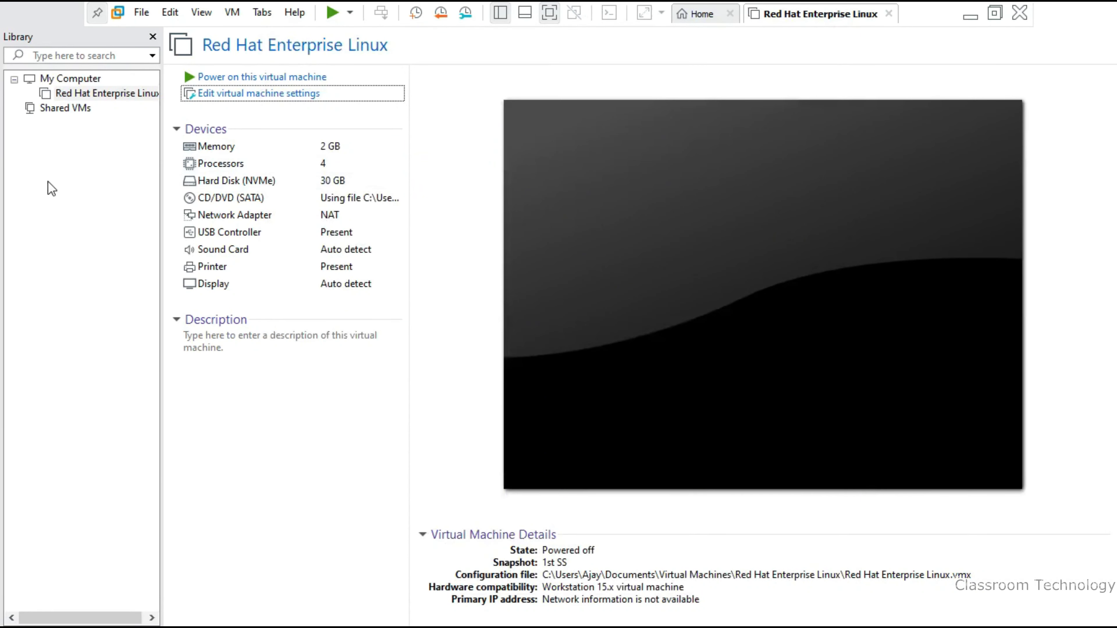